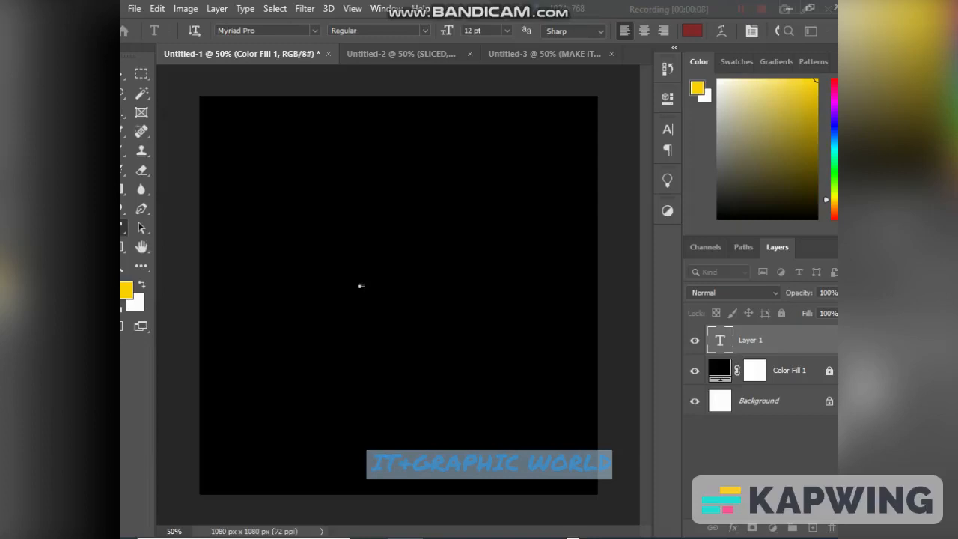
- Set the selected text's color to white (ffffff) and its font style to Bold
key(ctrl+a)
click(692, 31)
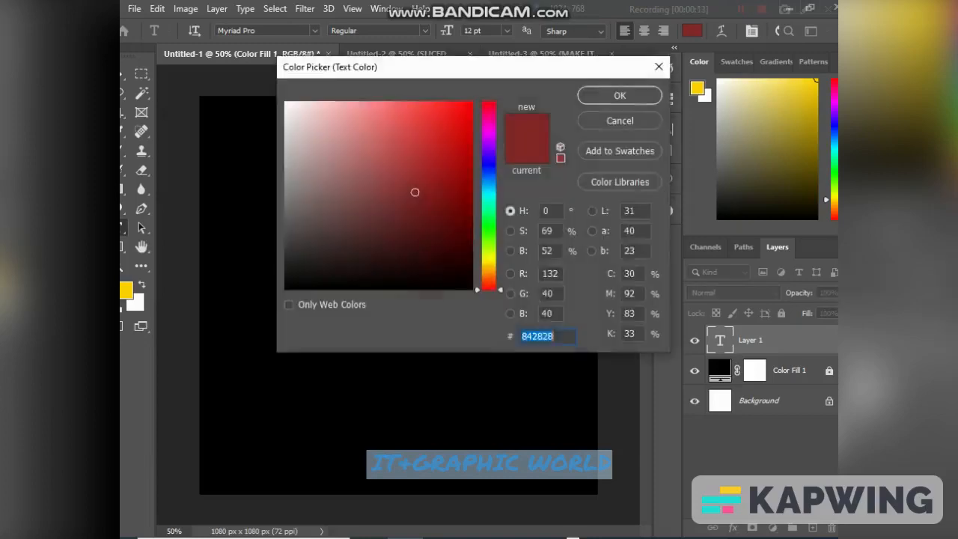
drag(419, 150, 285, 102)
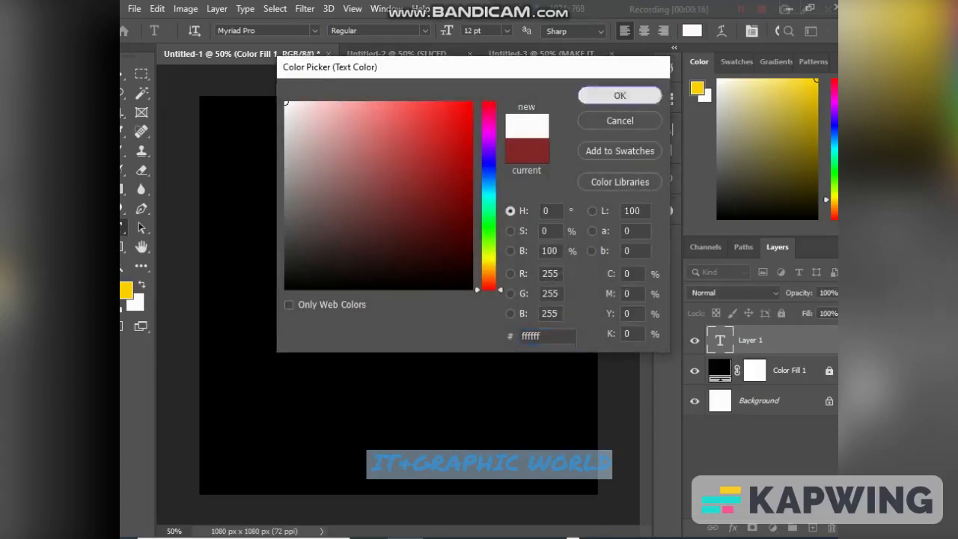
click(620, 95)
click(378, 30)
click(367, 69)
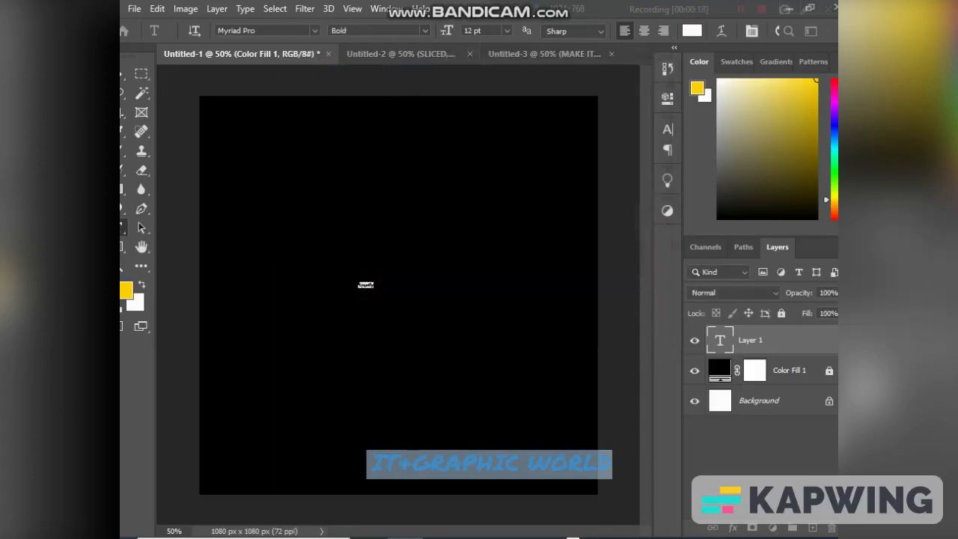
- Enter "Liquify" as the text and commit the text layer
click(668, 129)
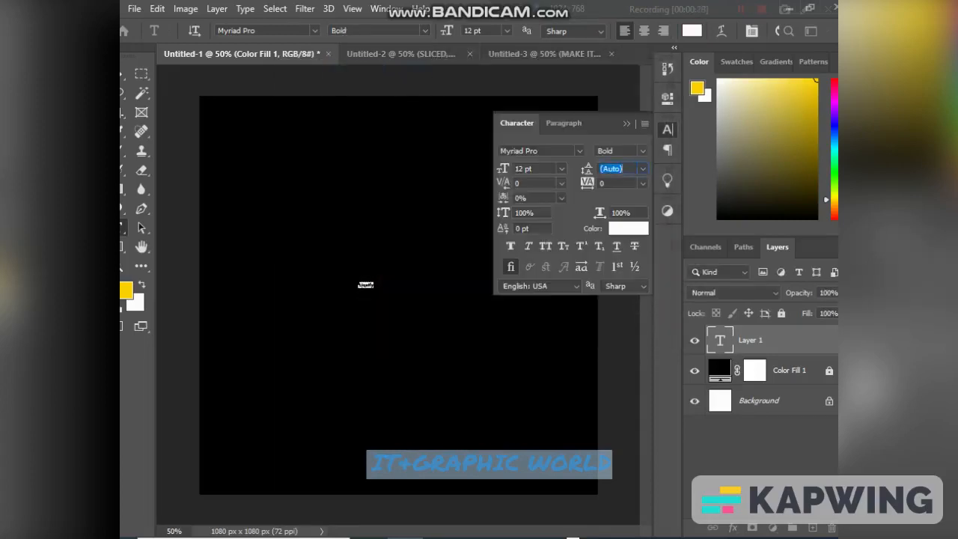
key(ctrl+t)
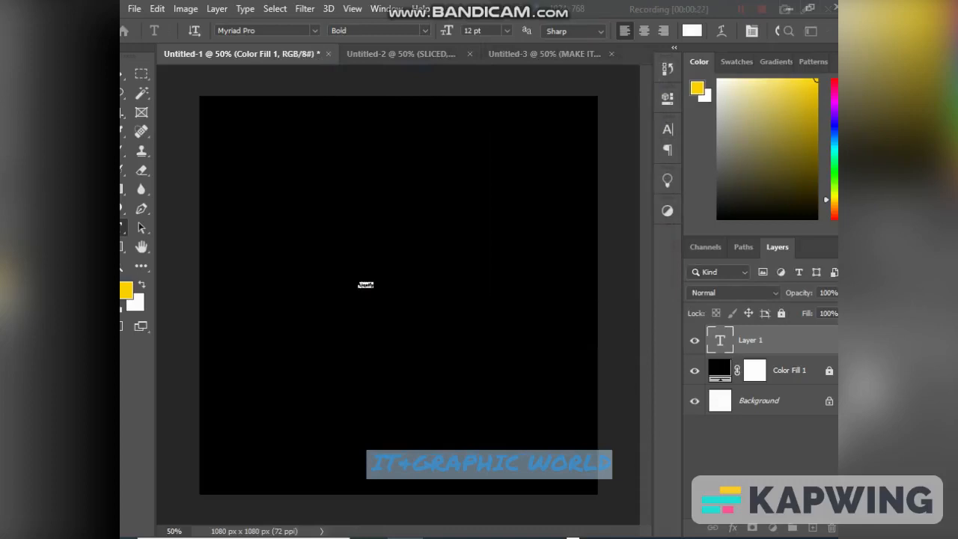
text(Liquify)
key(ctrl+Return)
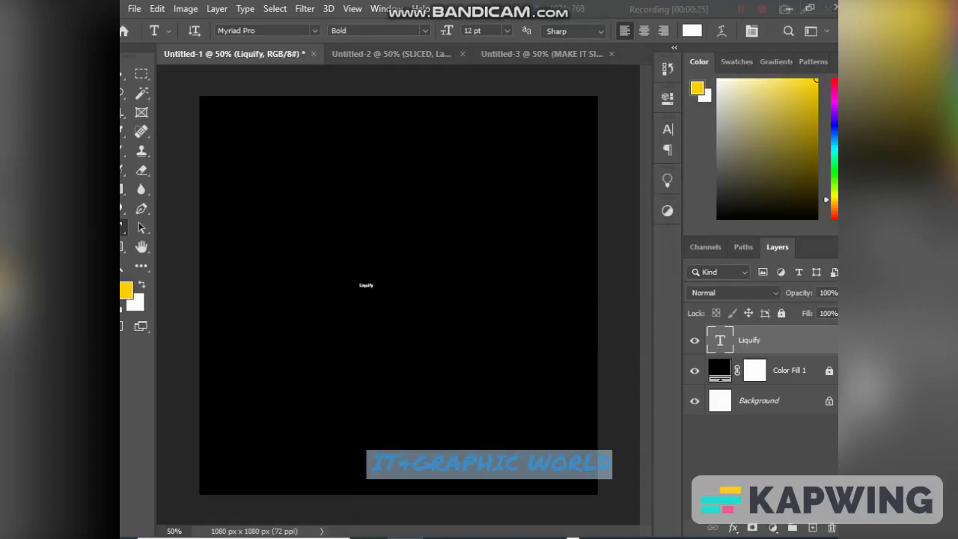
- Scale the Liquify text to about 1525% and place it centred near the top edge of the canvas
key(ctrl+t)
drag(375, 282, 569, 214)
mouse_move(466, 234)
mouse_down()
mouse_move(382, 136)
mouse_move(378, 111)
mouse_up()
drag(377, 177, 377, 184)
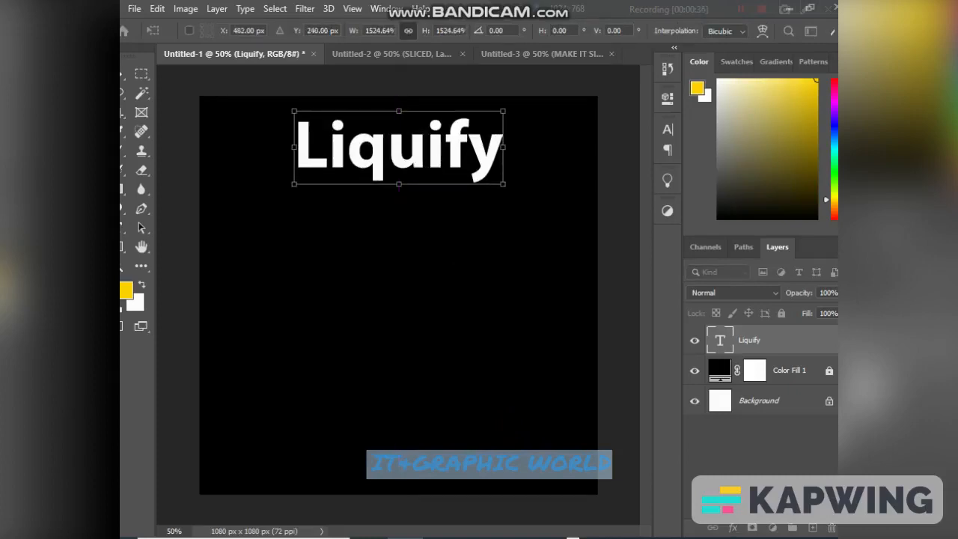
key(Return)
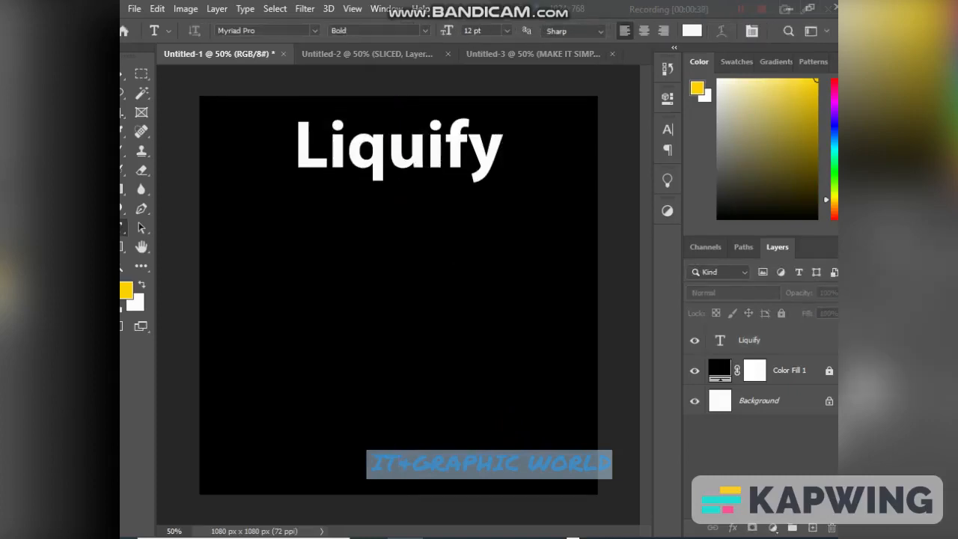
- Duplicate the Liquify text four times, stacking each copy closely below the previous one
key(v)
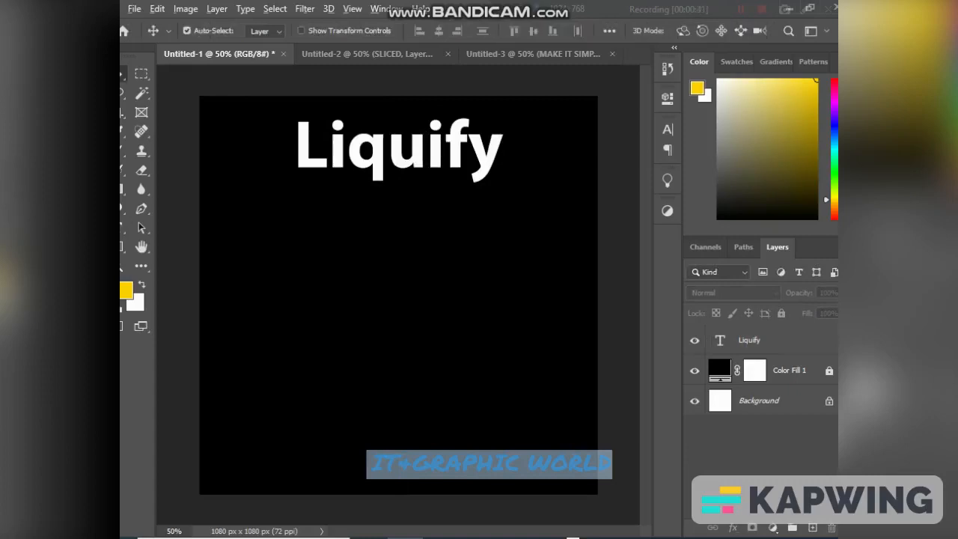
mouse_move(372, 156)
mouse_down()
mouse_move(370, 222)
mouse_move(370, 208)
mouse_move(394, 208)
mouse_move(395, 248)
mouse_up()
drag(395, 248, 401, 358)
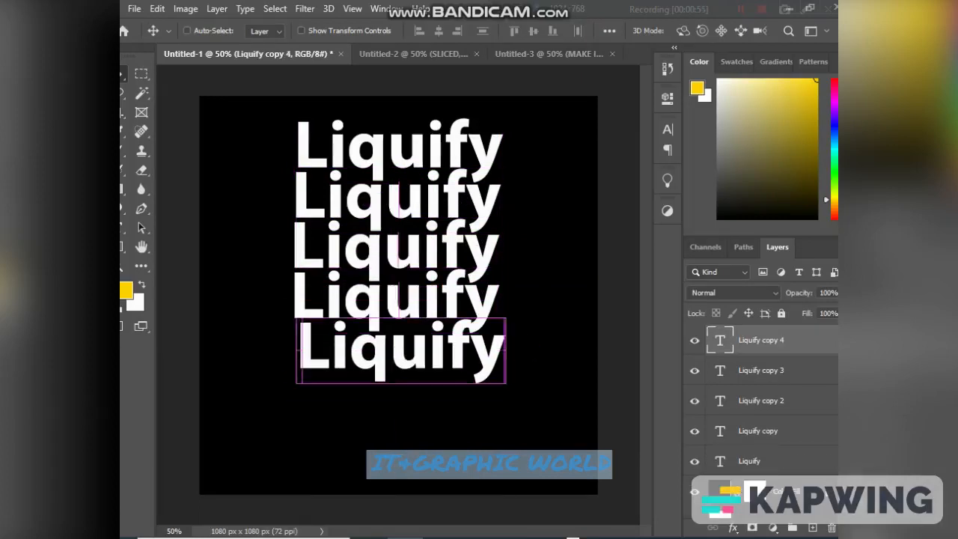
- Align all five Liquify text layers by their horizontal centers and move the stack down to the middle of the canvas
key(ctrl+a)
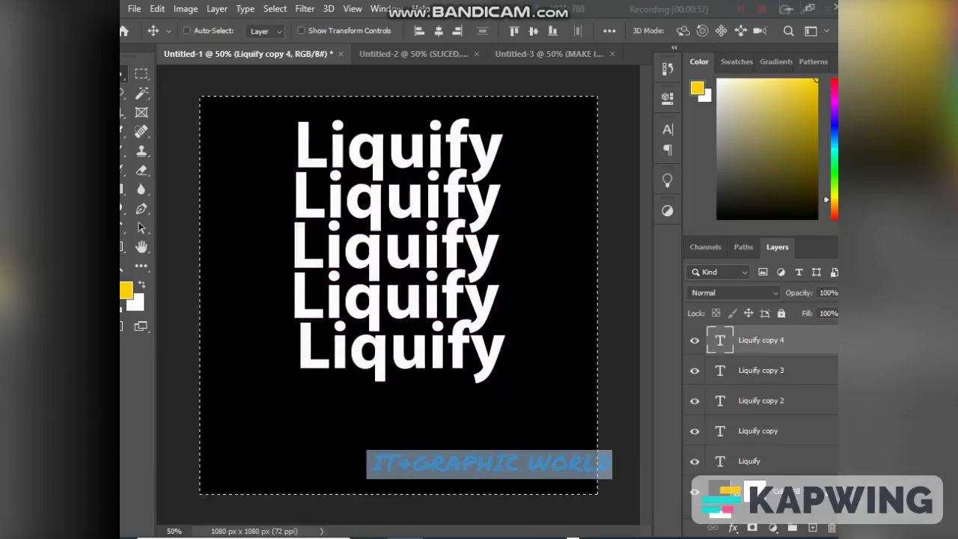
key(ctrl+d)
key(ctrl+alt+a)
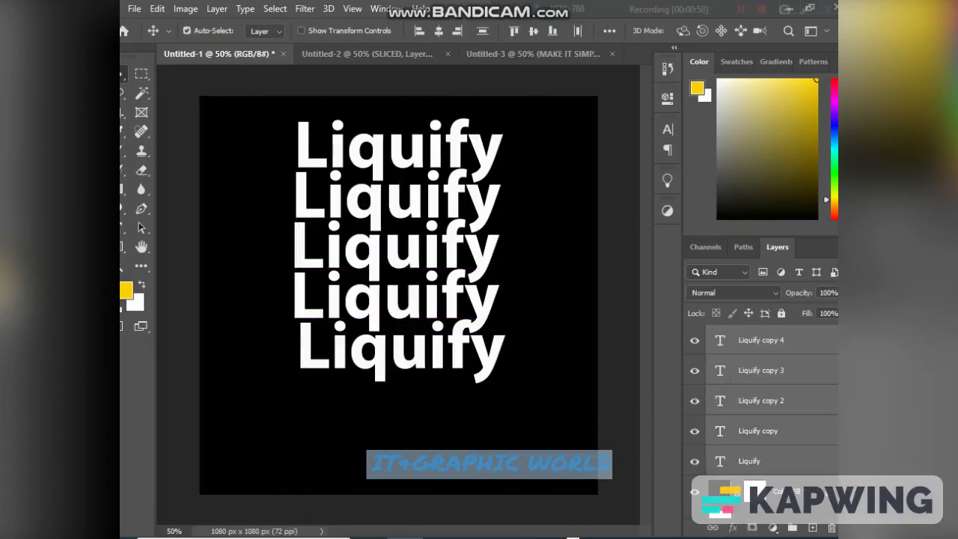
click(439, 31)
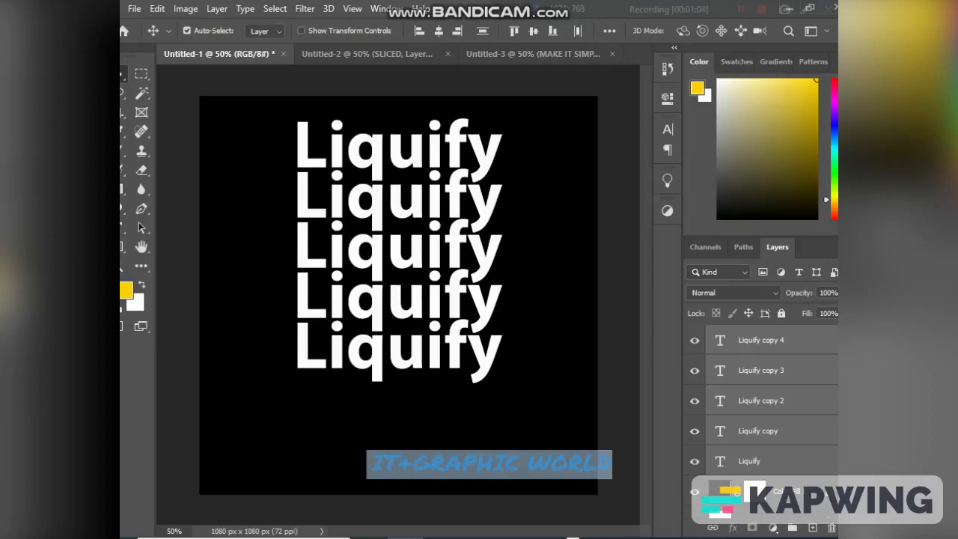
drag(391, 269, 389, 301)
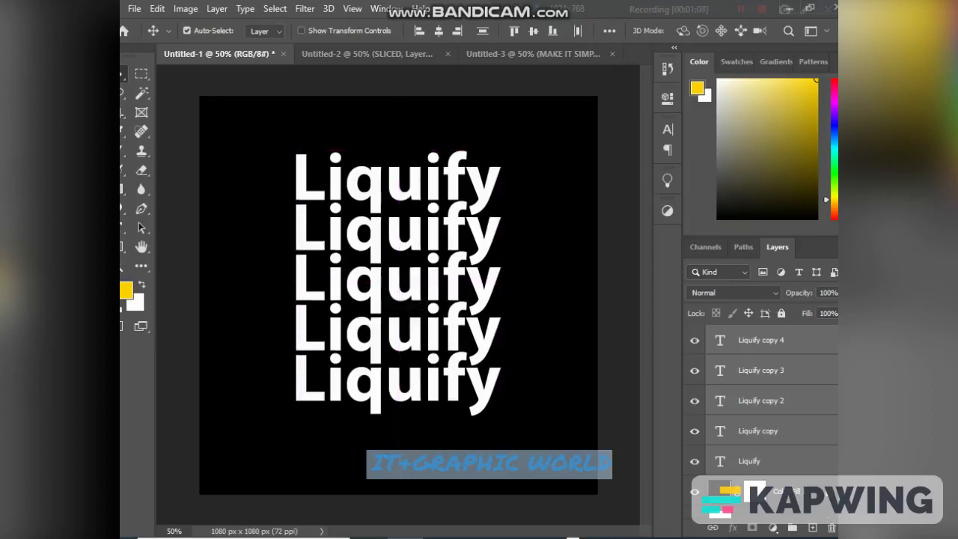
- Convert the five text layers into one smart object and open the Liquify filter on it, suppressing future hardware acceleration notices
right_click(803, 343)
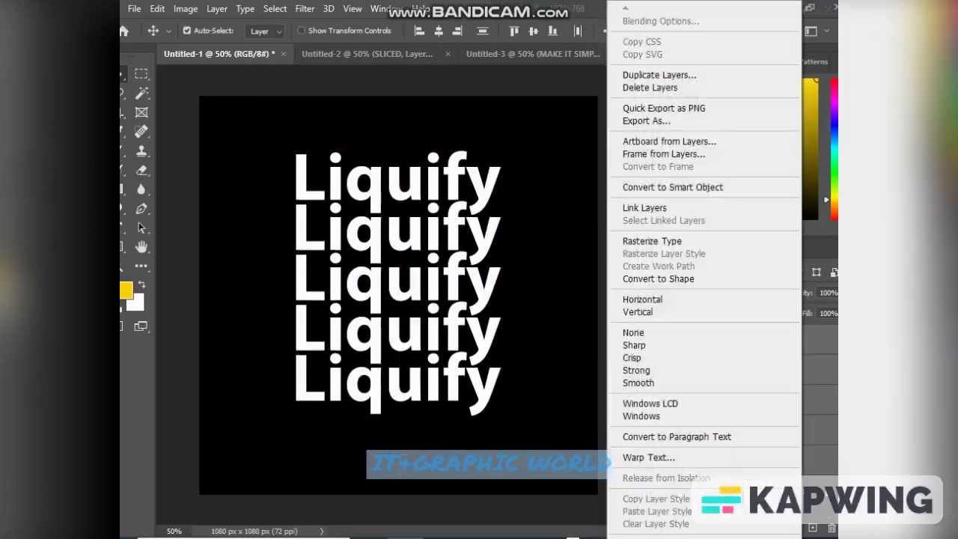
click(719, 187)
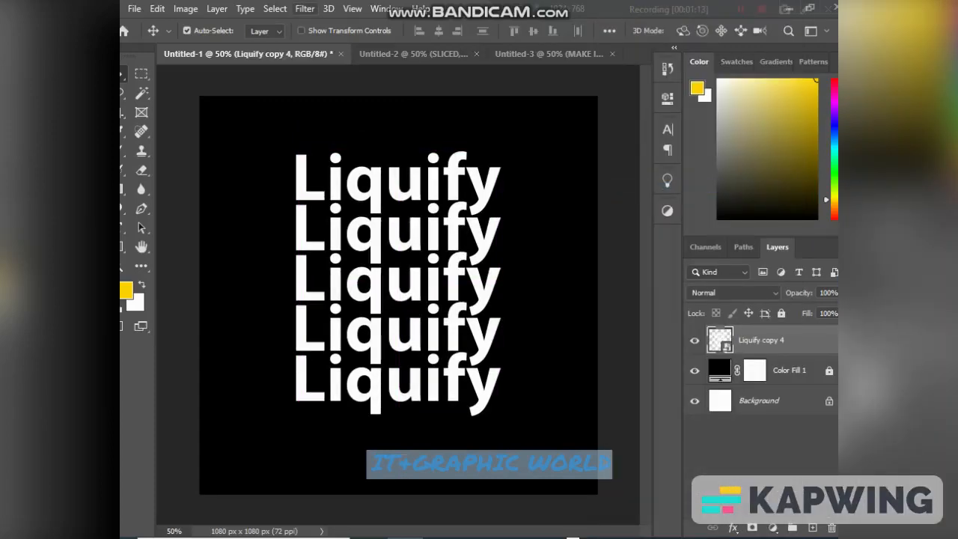
click(305, 8)
click(330, 125)
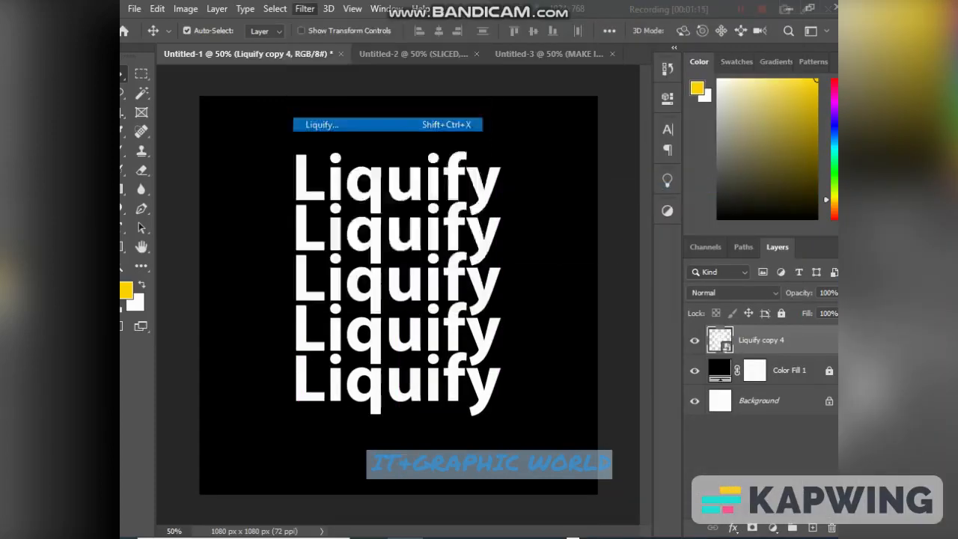
click(353, 248)
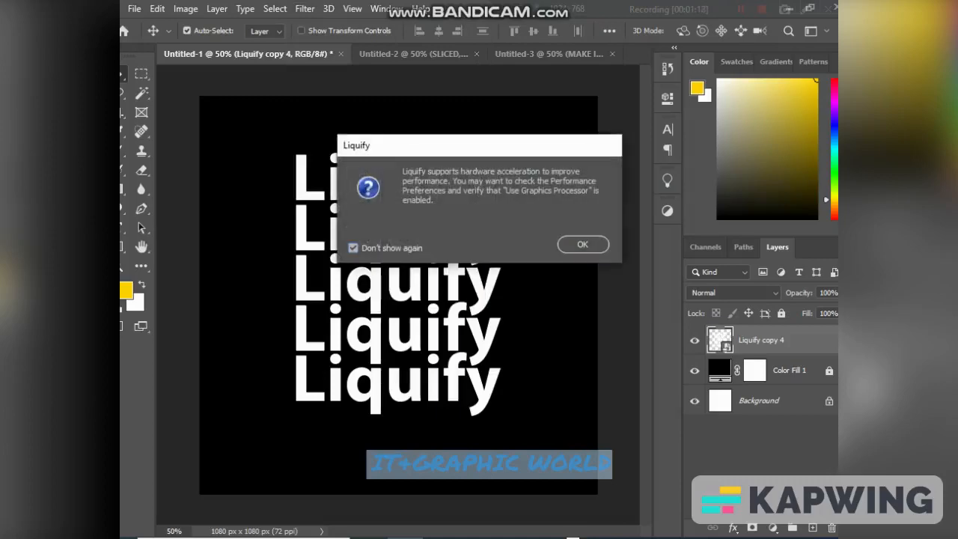
click(584, 244)
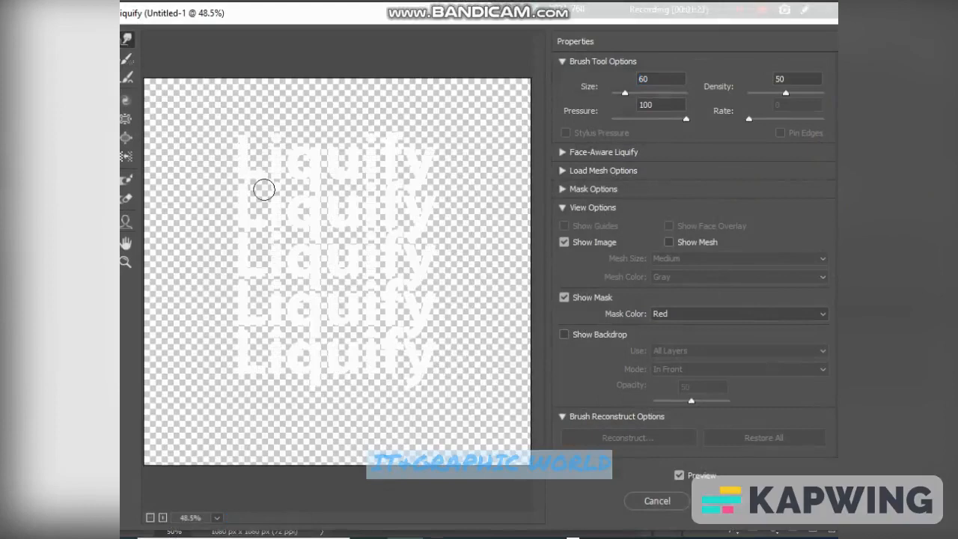
- Warp the letters across the stacked words with a size 40 Forward Warp brush and apply the Liquify filter
key(bracketleft)
drag(260, 177, 257, 337)
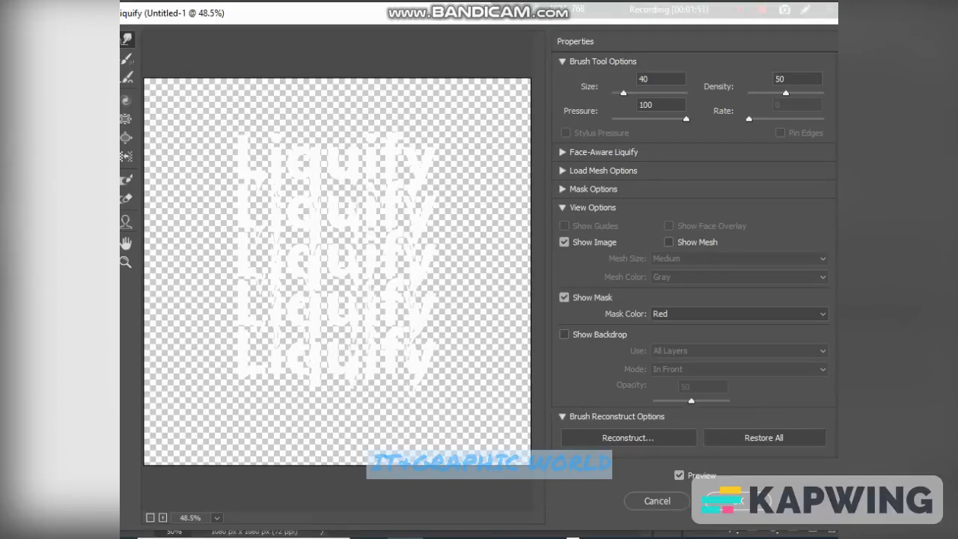
click(731, 501)
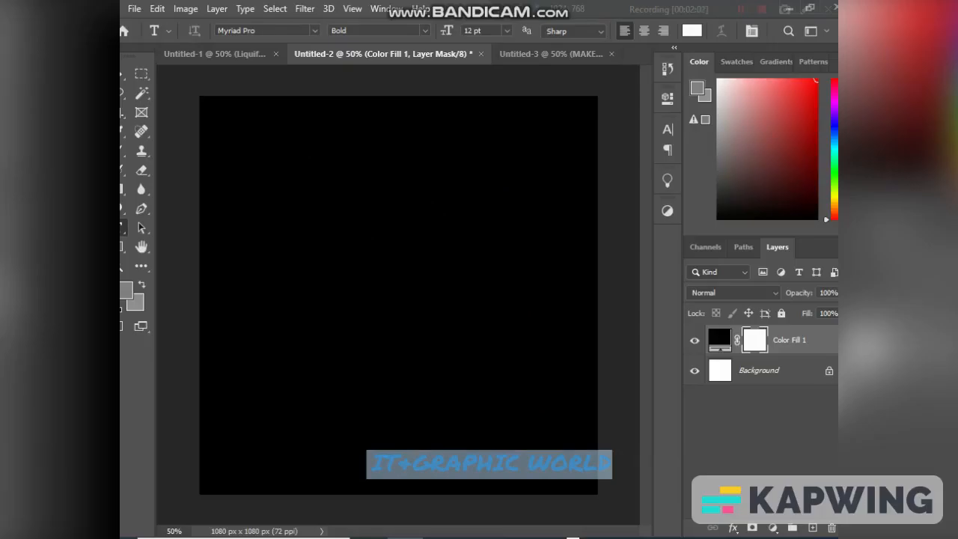
- Add the text "SLICED" in the upper-left area of the black canvas in Untitled-2
click(267, 196)
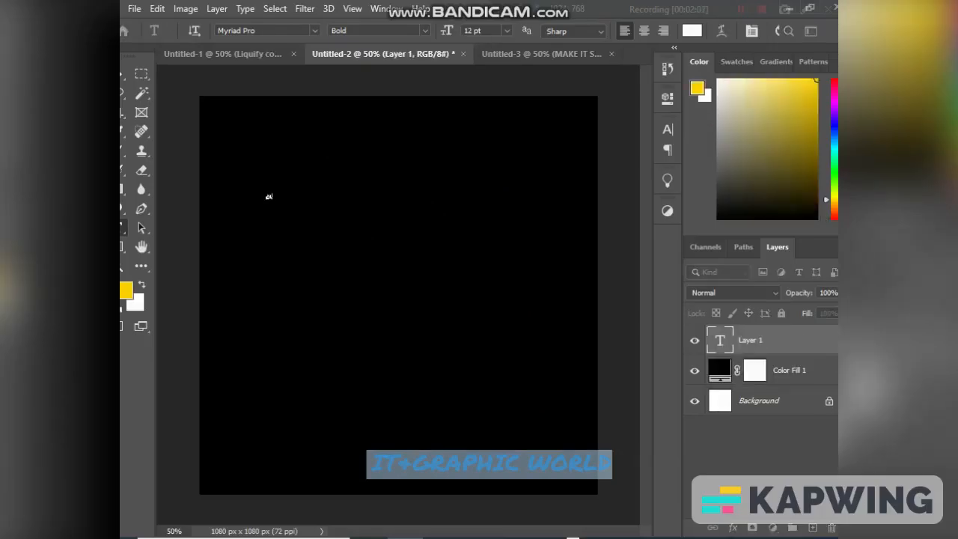
key(ctrl)
key(ctrl+a)
key(ctrl)
key(ctrl+t)
key(ctrl+Return)
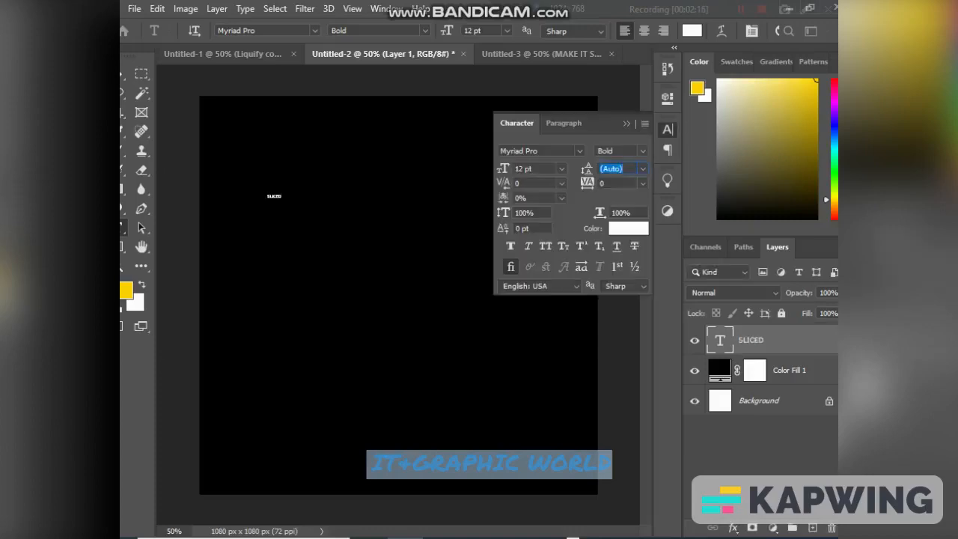
- Enlarge the SLICED text to about three-quarters of the canvas width and place it at the middle of the canvas
key(ctrl+t)
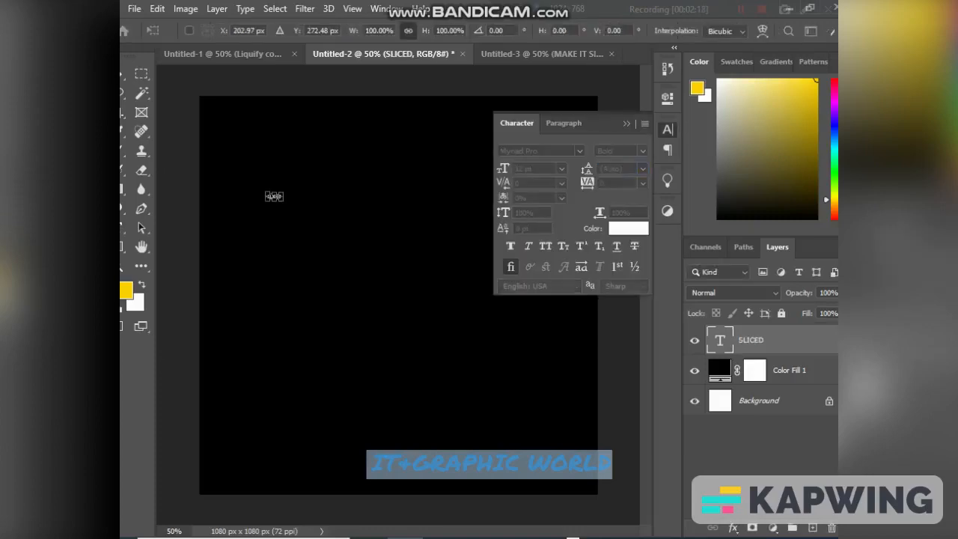
drag(283, 193, 504, 118)
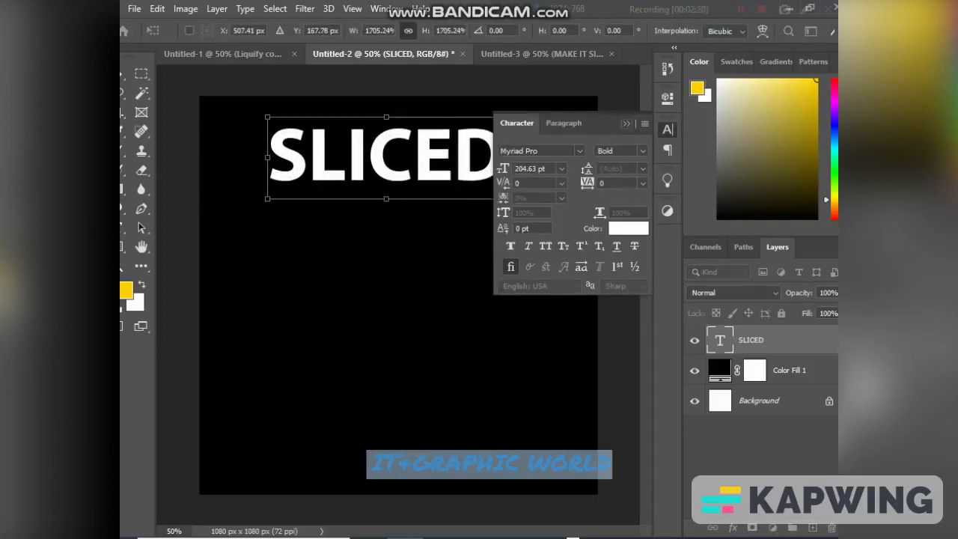
click(627, 123)
drag(451, 161, 435, 259)
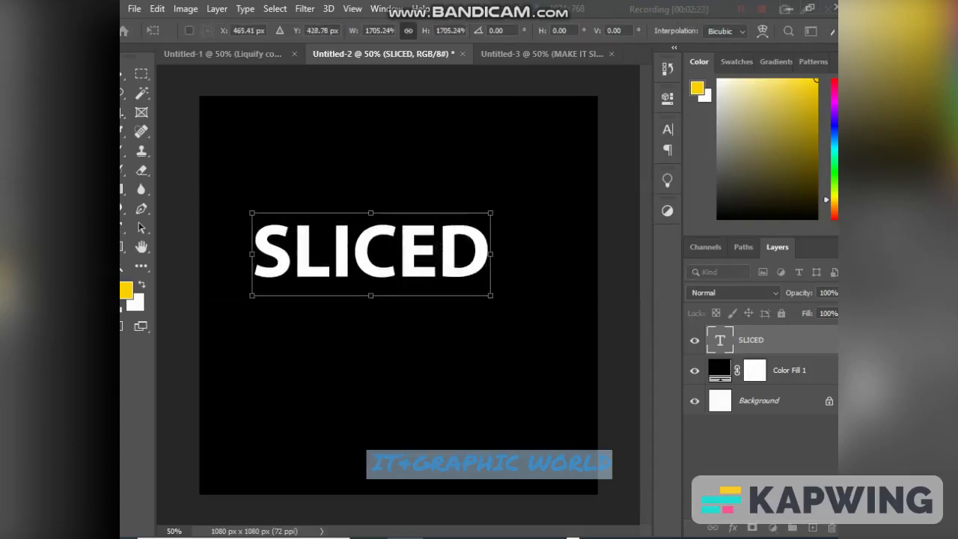
drag(490, 214, 553, 188)
drag(482, 237, 472, 292)
key(Return)
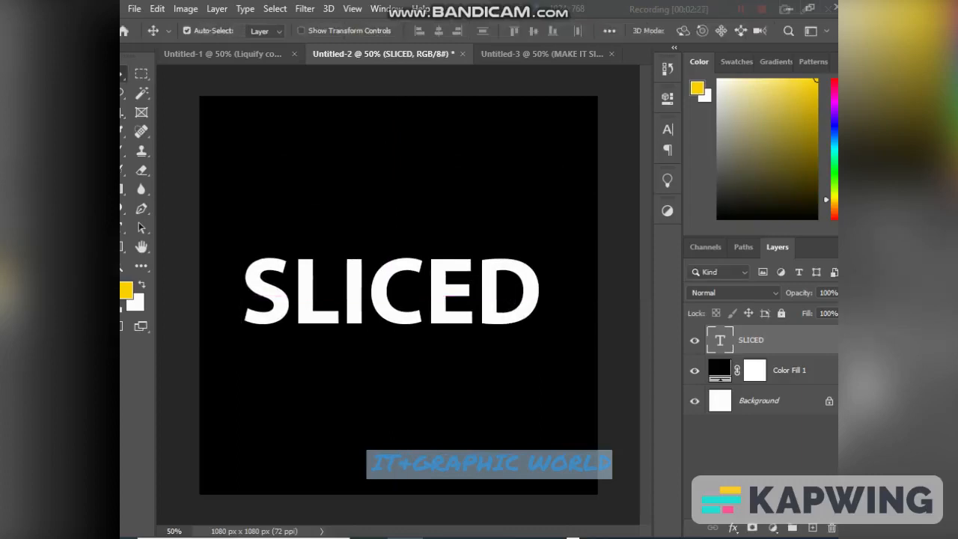
- Lasso the upper part of the SLICED letters and add a layer mask that keeps only that part
click(122, 92)
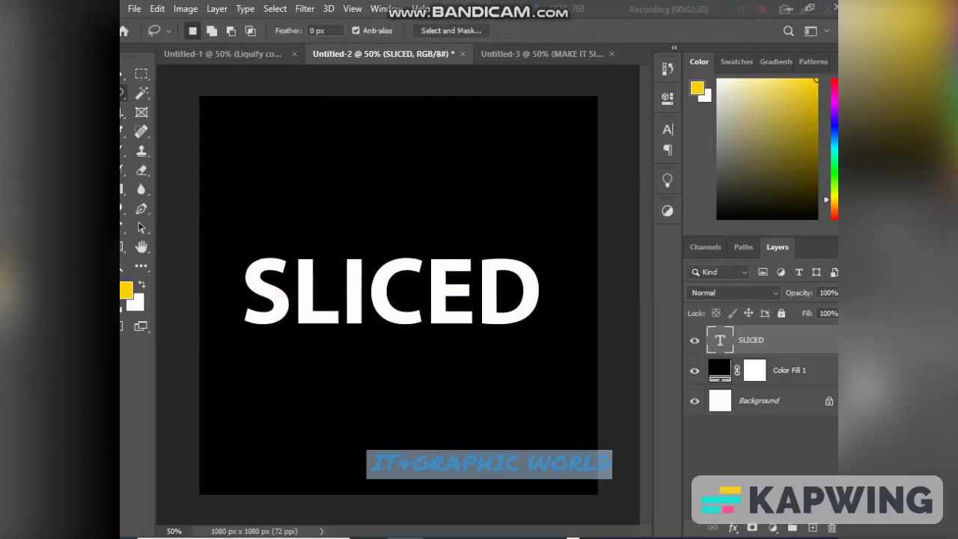
mouse_move(231, 261)
mouse_down()
mouse_move(312, 294)
mouse_move(396, 299)
mouse_move(508, 299)
mouse_move(540, 269)
mouse_move(371, 238)
mouse_move(282, 236)
mouse_move(225, 257)
mouse_up()
click(752, 529)
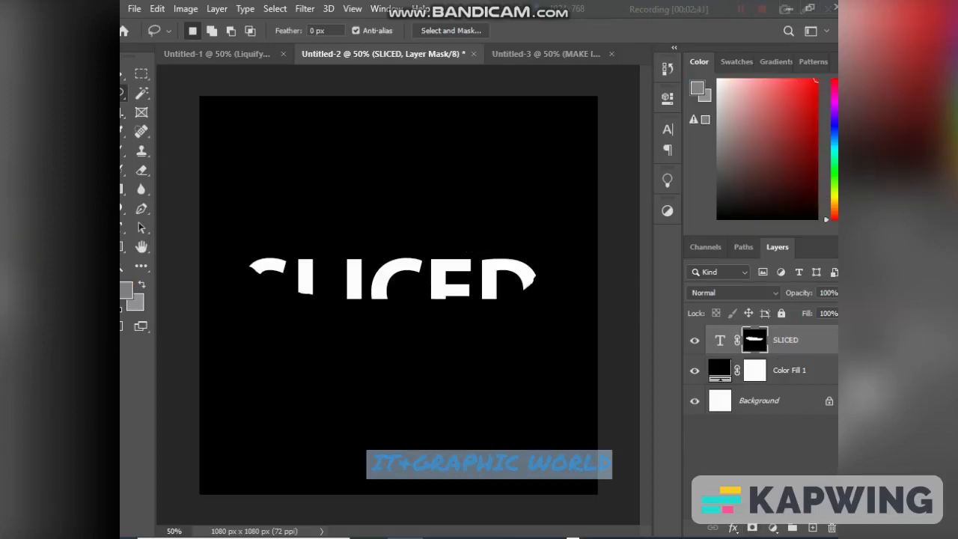
- Duplicate the masked SLICED layer and invert the copy's mask
drag(786, 340, 812, 528)
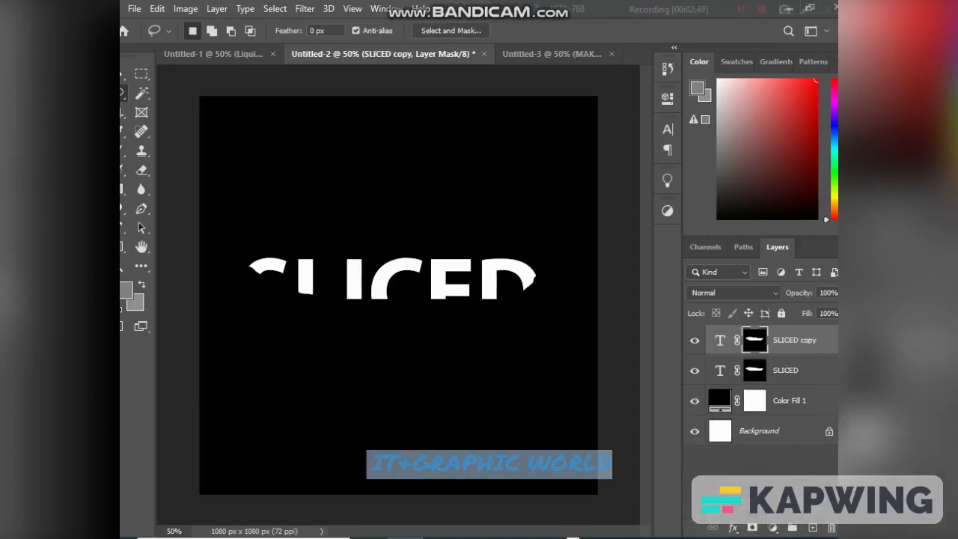
key(ctrl+i)
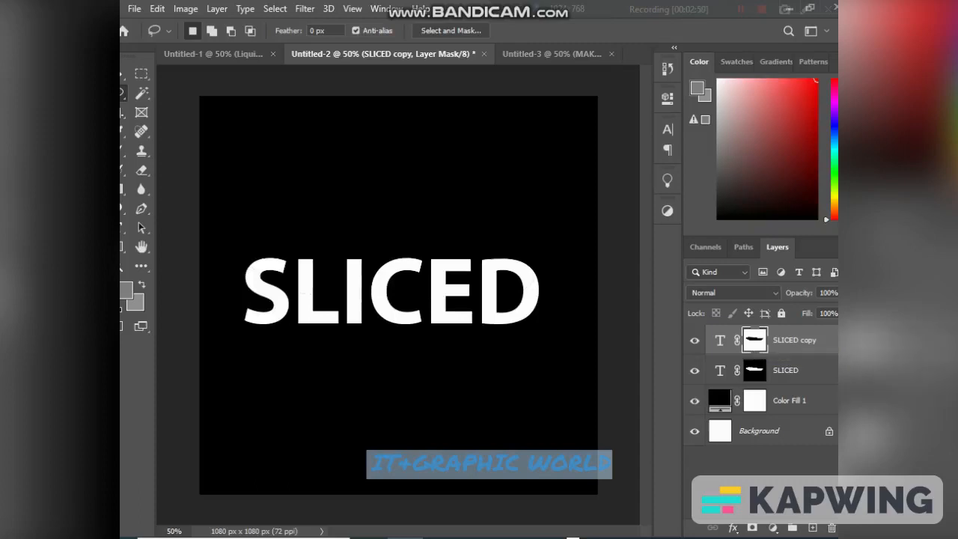
click(717, 373)
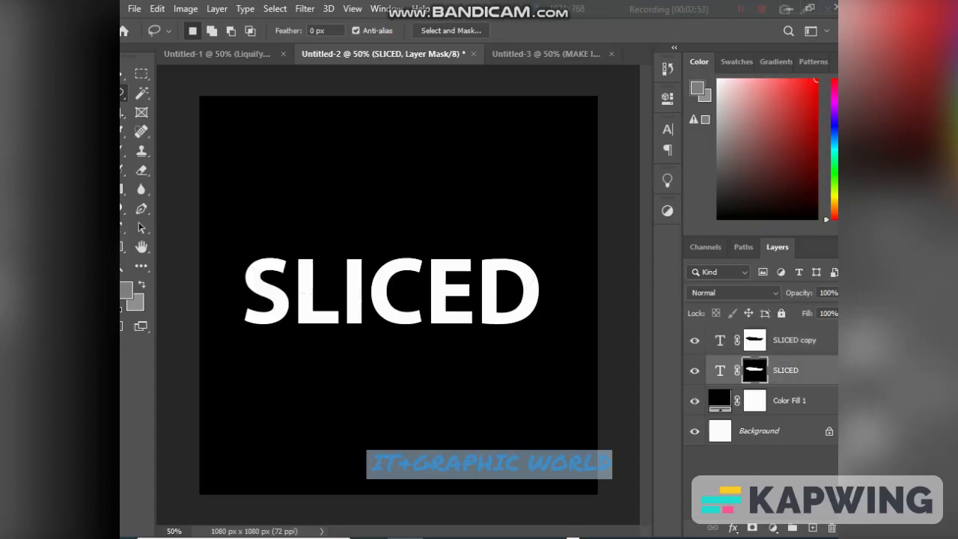
click(805, 341)
ctrl+click(754, 340)
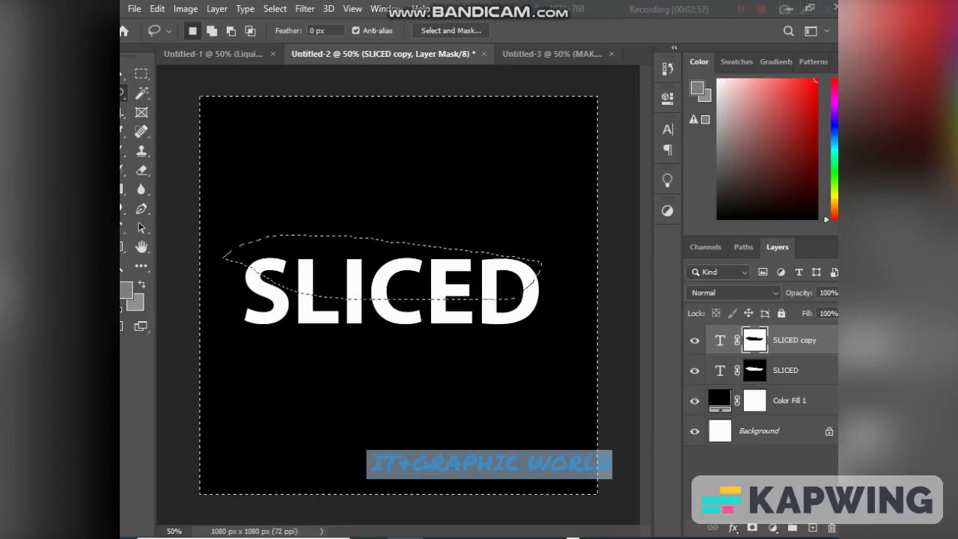
key(ctrl+d)
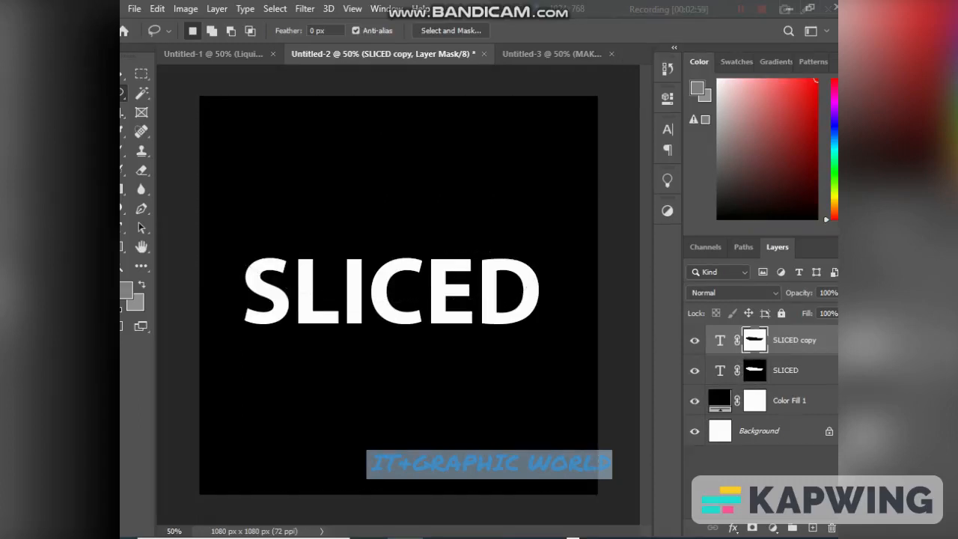
- Shift the SLICED copy layer a few pixels right to X 526.28 px and 2 px down to Y 542 px, offsetting the lower part
ctrl+click(716, 372)
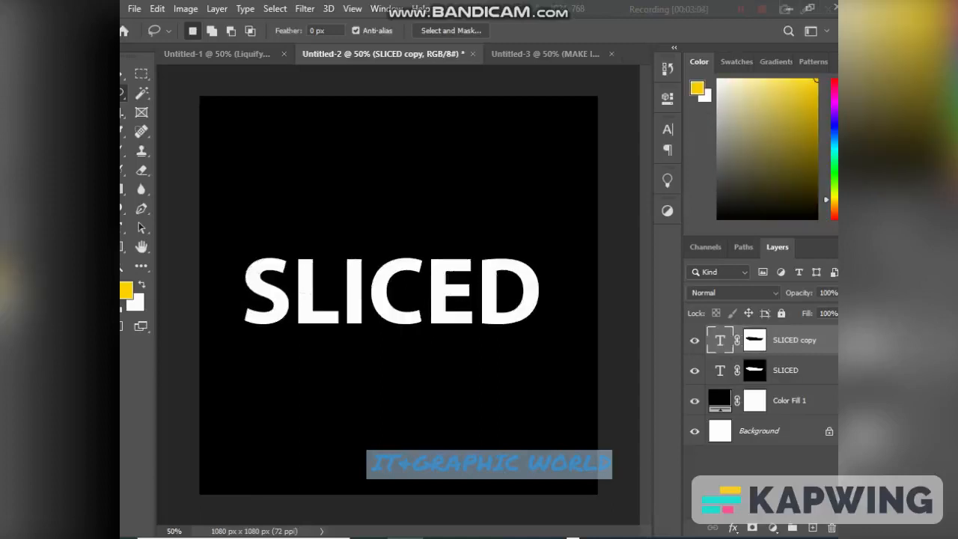
key(ctrl+t)
key(Right)
key(Right)
key(Right)
key(Right)
key(Right)
key(Right)
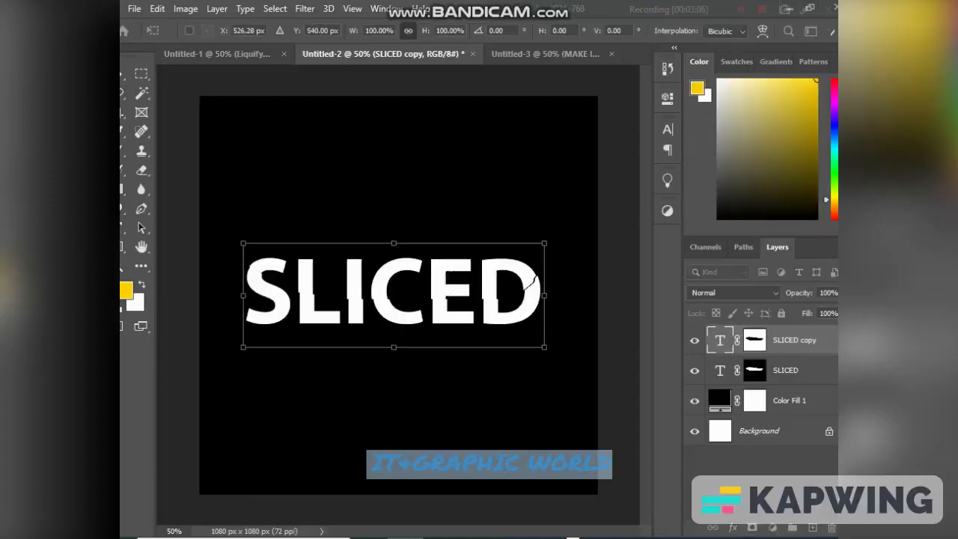
key(Down)
key(Down)
key(Right)
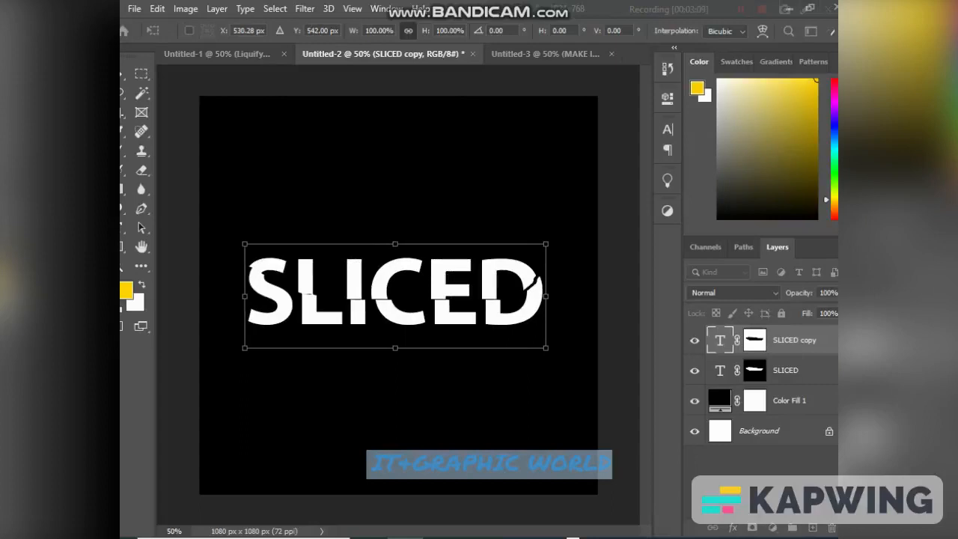
key(Right)
key(Left)
key(Left)
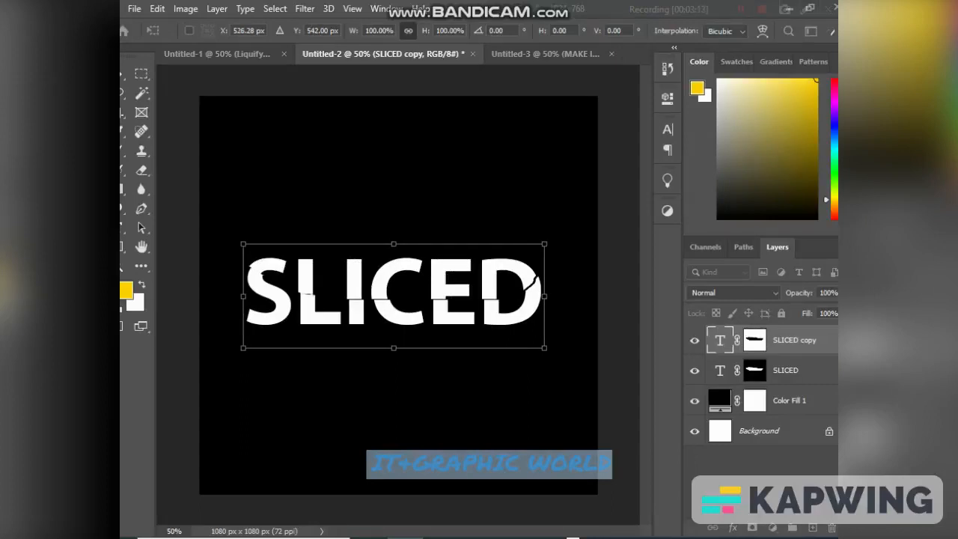
key(Return)
key(l)
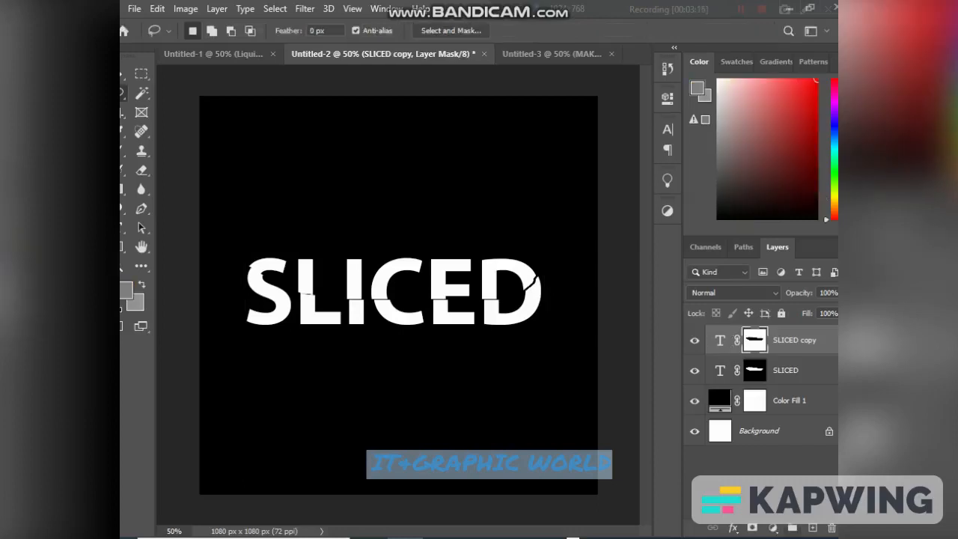
- Add a new empty layer above the text and load the SLICED copy layer's mask as a selection
click(813, 528)
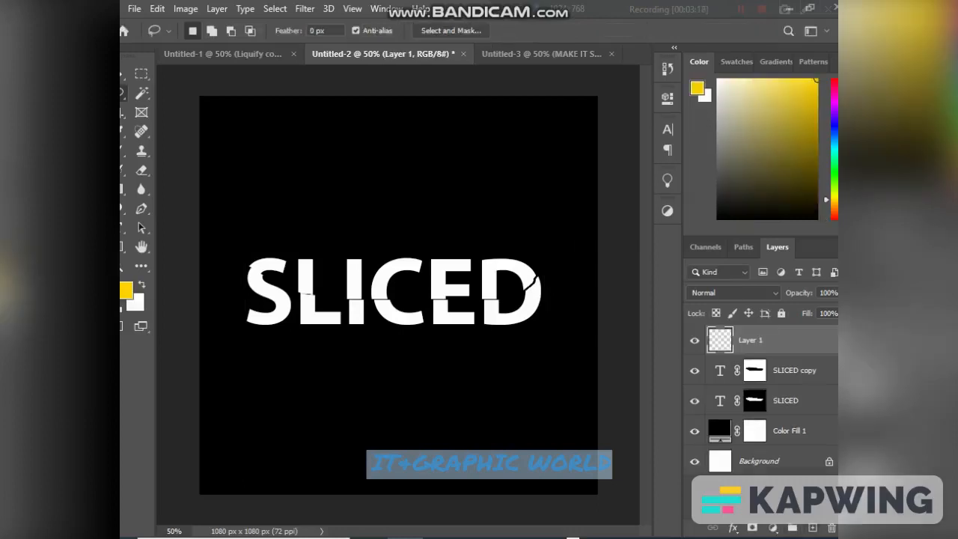
click(754, 371)
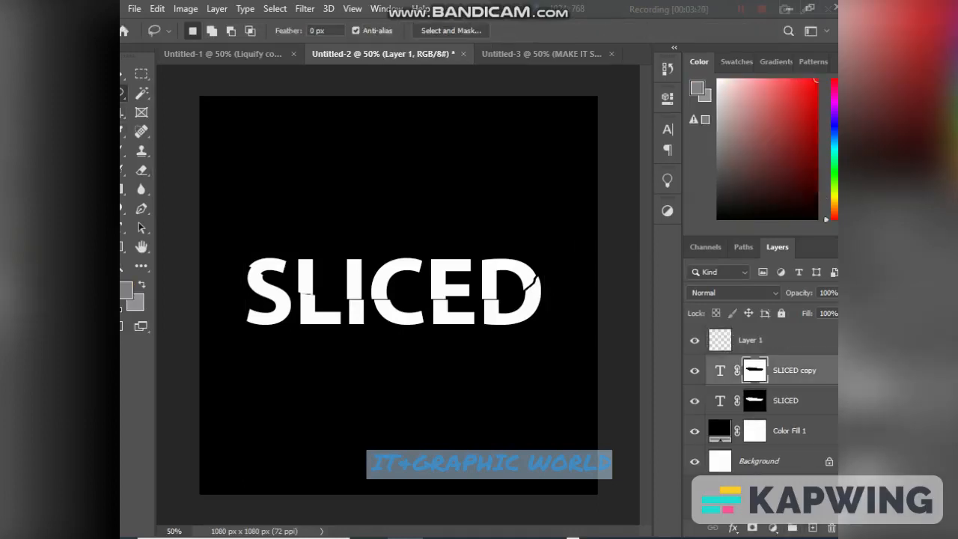
ctrl+click(755, 371)
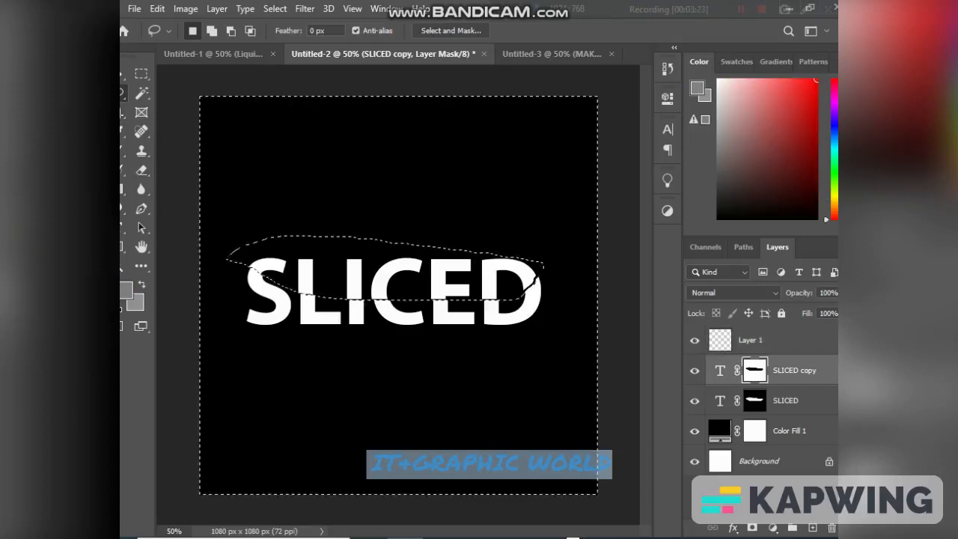
- Choose the Brush tool and set the foreground colour to black, 000000, with the SLICED copy mask active
key(b)
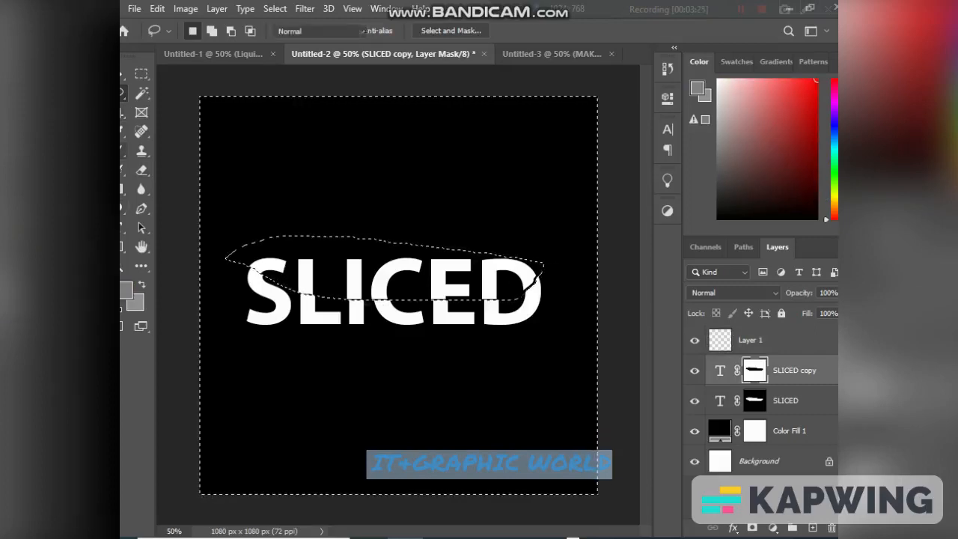
click(125, 290)
text(000000)
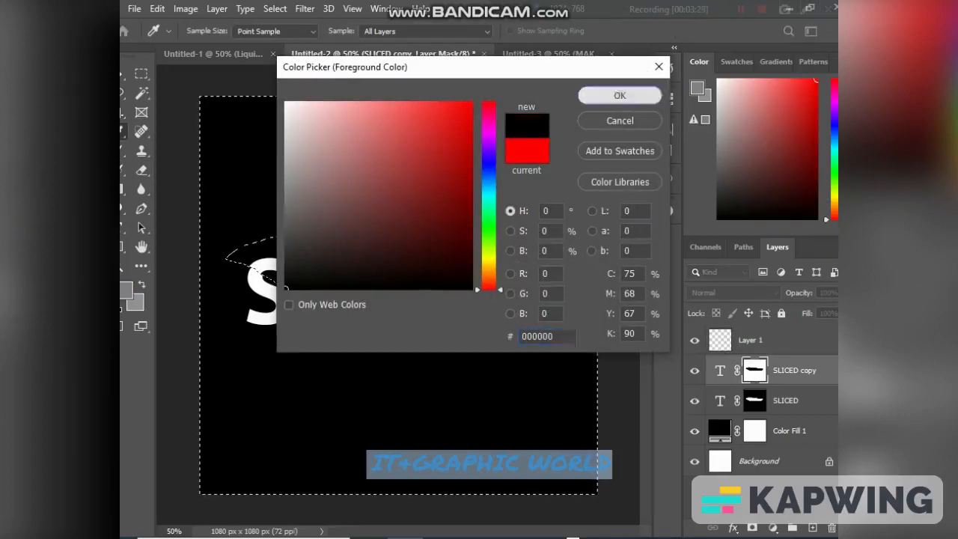
click(619, 95)
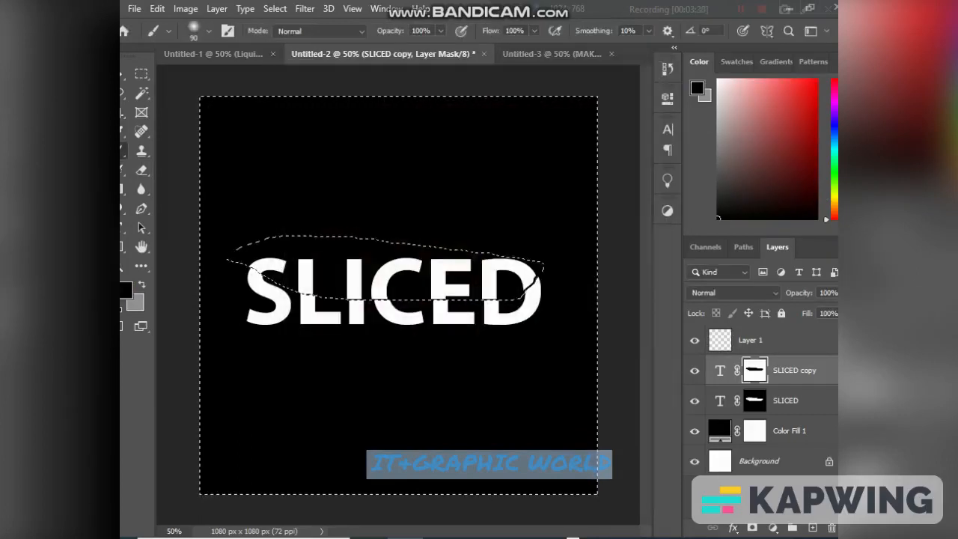
- Try to change the brush size in the brush settings
click(209, 31)
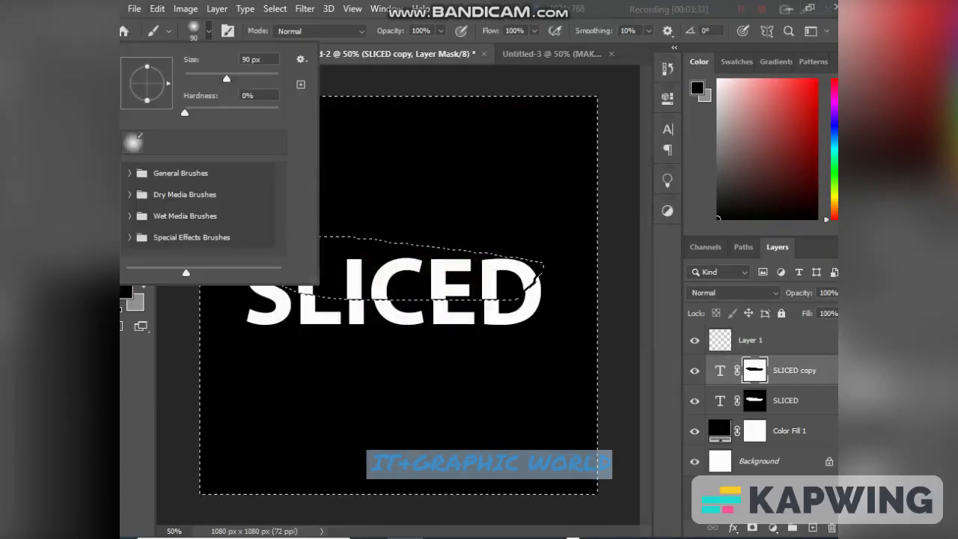
click(241, 59)
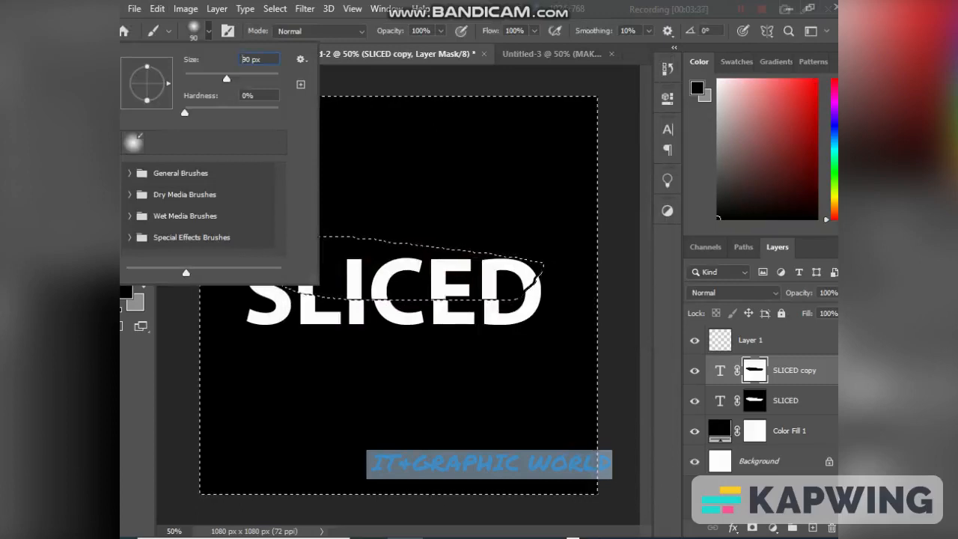
key(BackSpace)
key(BackSpace)
key(BackSpace)
key(BackSpace)
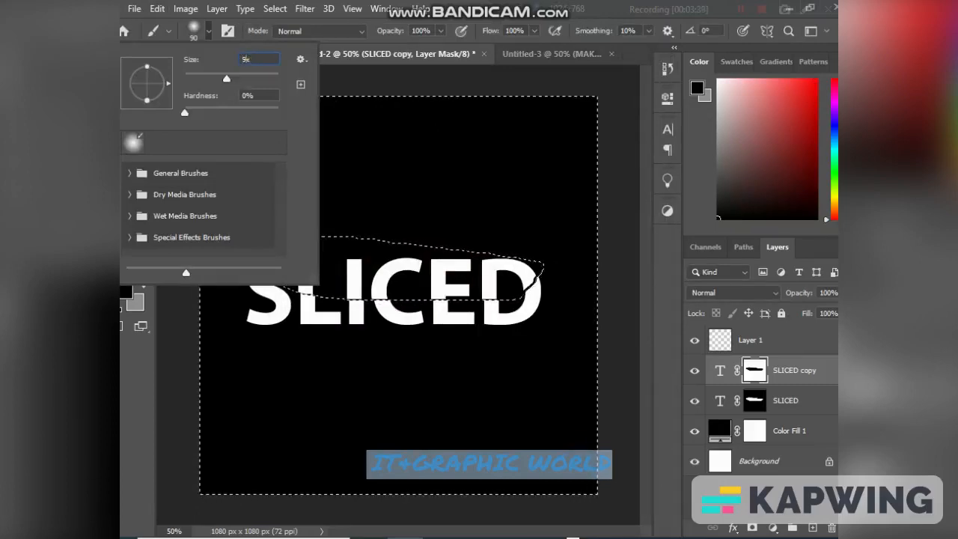
key(Return)
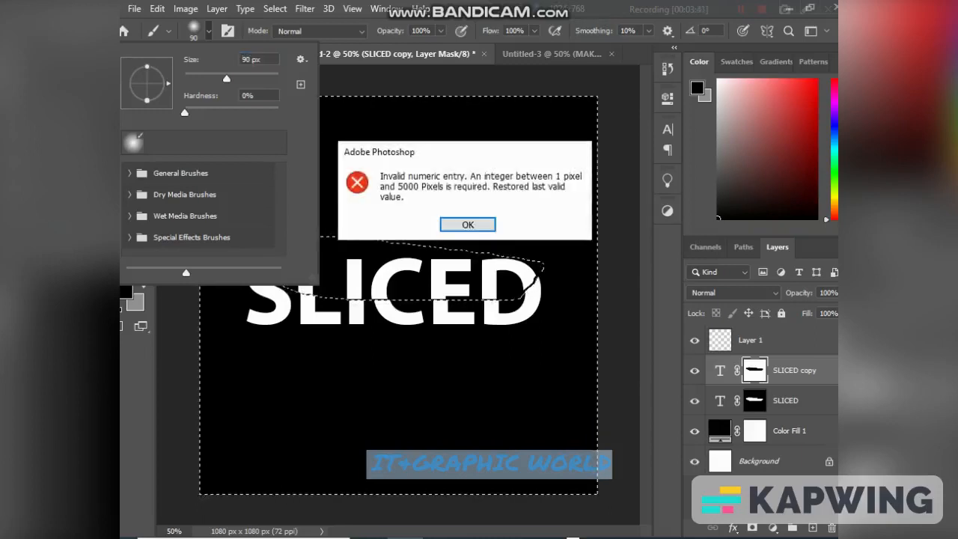
key(Return)
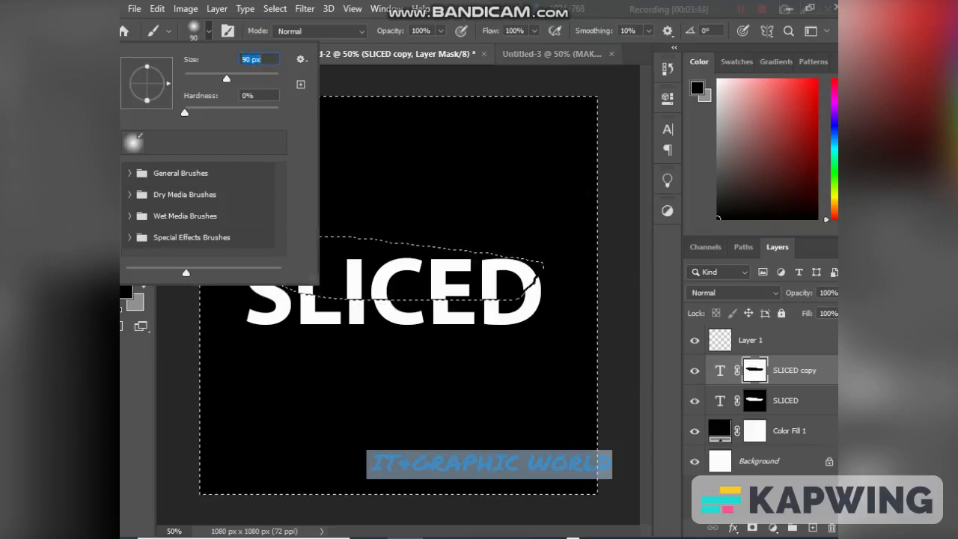
key(Return)
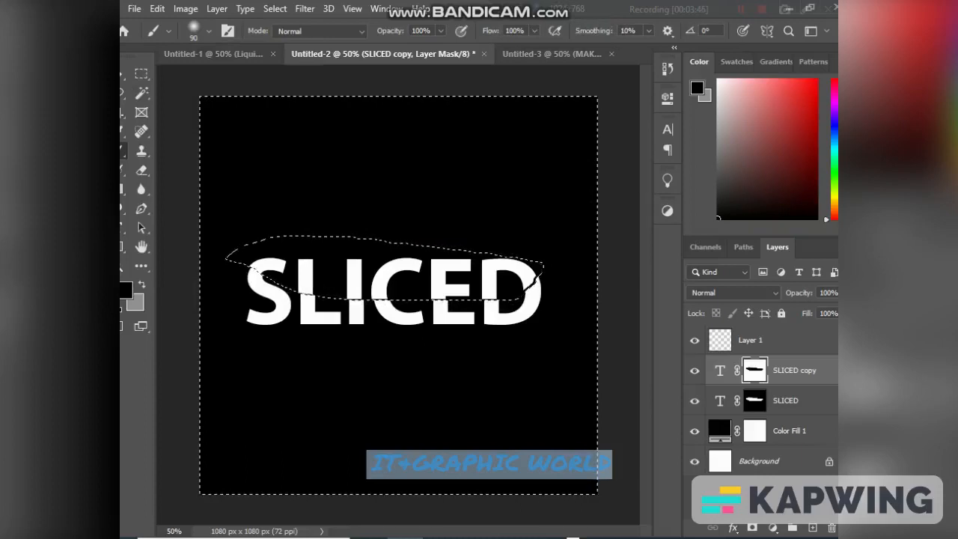
- Paint soft black shading along the cut on the SLICED copy mask with the 90 px brush and clear the selection
mouse_move(247, 262)
mouse_down()
mouse_move(304, 292)
mouse_move(419, 304)
mouse_move(509, 301)
mouse_move(538, 271)
mouse_up()
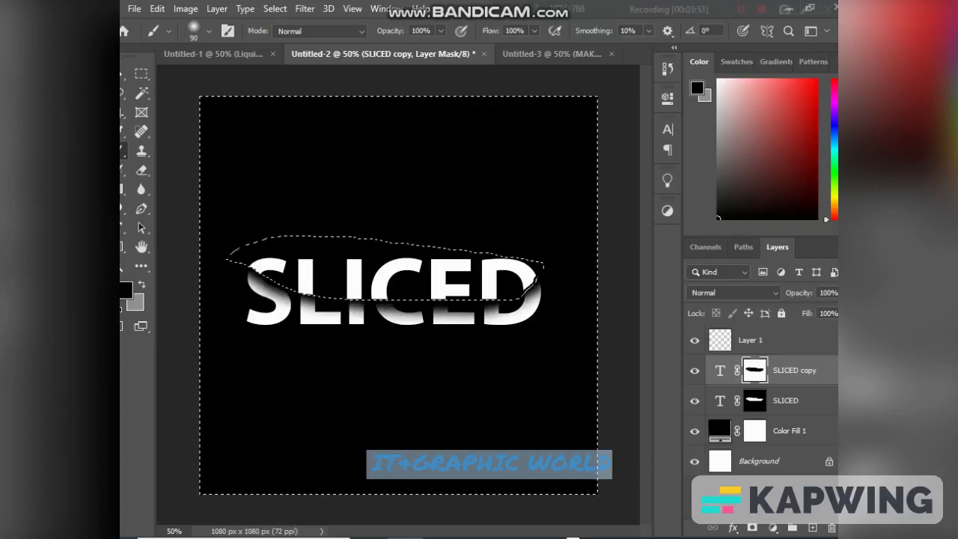
key(ctrl+d)
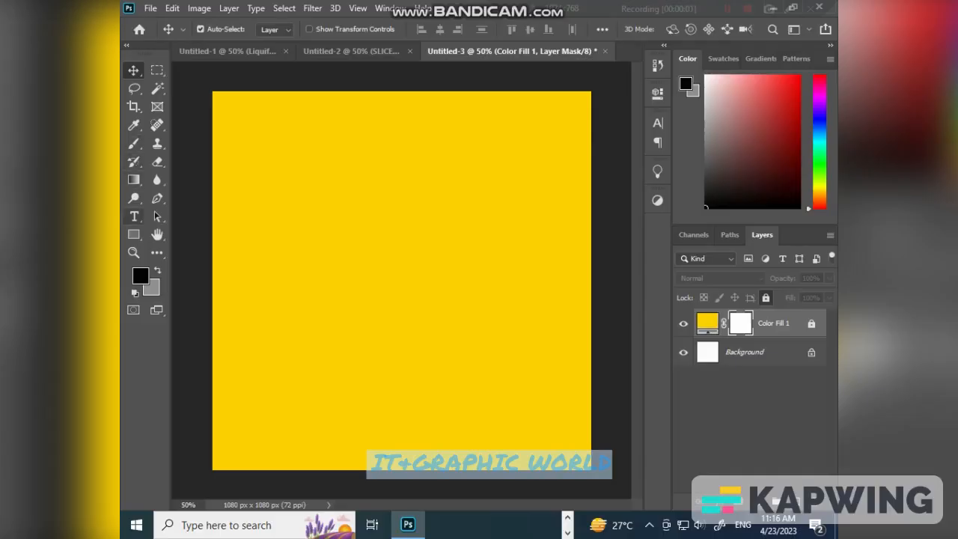
- Add the two-line centred text "MAKE IT SIMPLE" in the upper area of the yellow canvas in Untitled-3
click(134, 217)
click(312, 132)
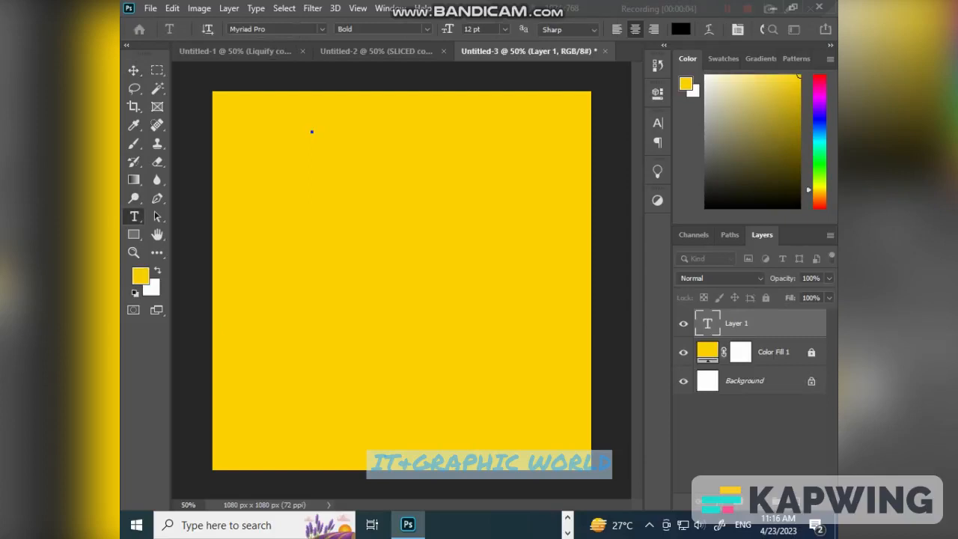
text(XXXX)
text(LE)
text(OOD)
text(SE)
key(ctrl+a)
click(134, 70)
- Enlarge the MAKE IT SIMPLE text to about 1184% and place it near the middle of the canvas's upper edge
key(ctrl+t)
drag(322, 138, 487, 215)
drag(417, 161, 420, 123)
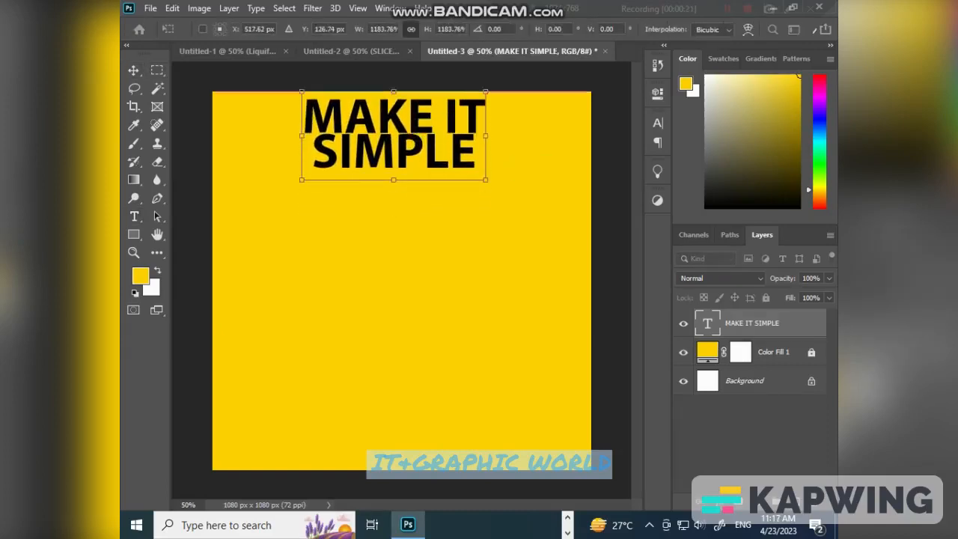
click(134, 71)
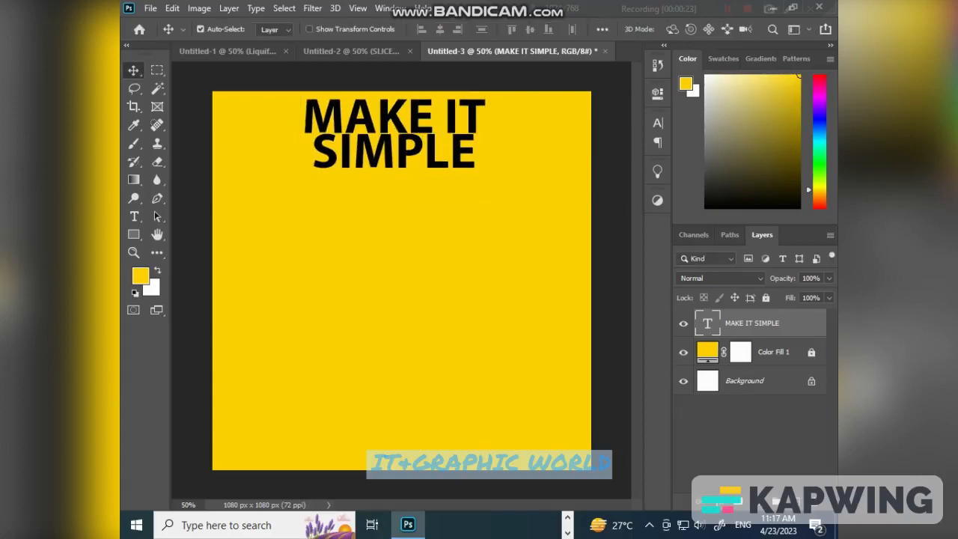
- Add a 3 px black inside stroke at 100% opacity to the MAKE IT SIMPLE layer
right_click(758, 323)
click(636, 20)
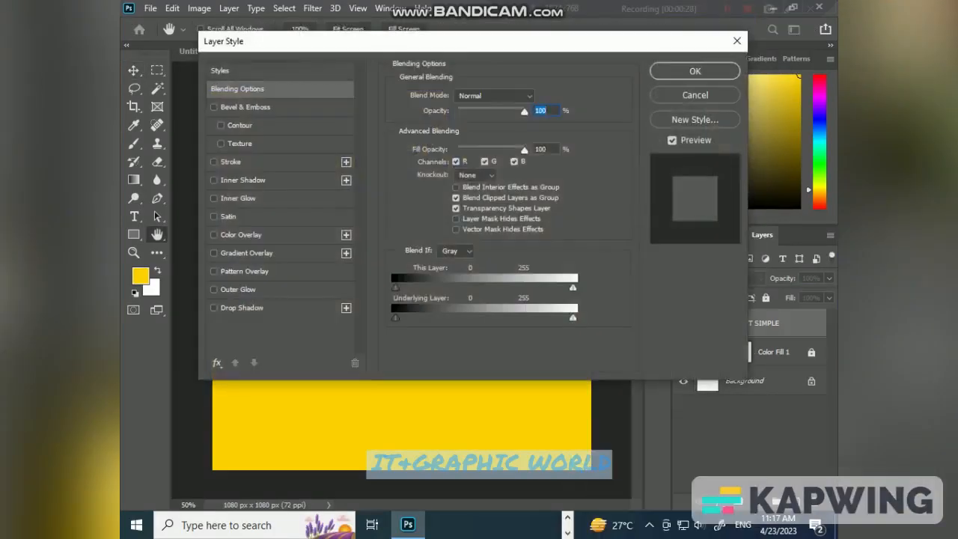
click(232, 162)
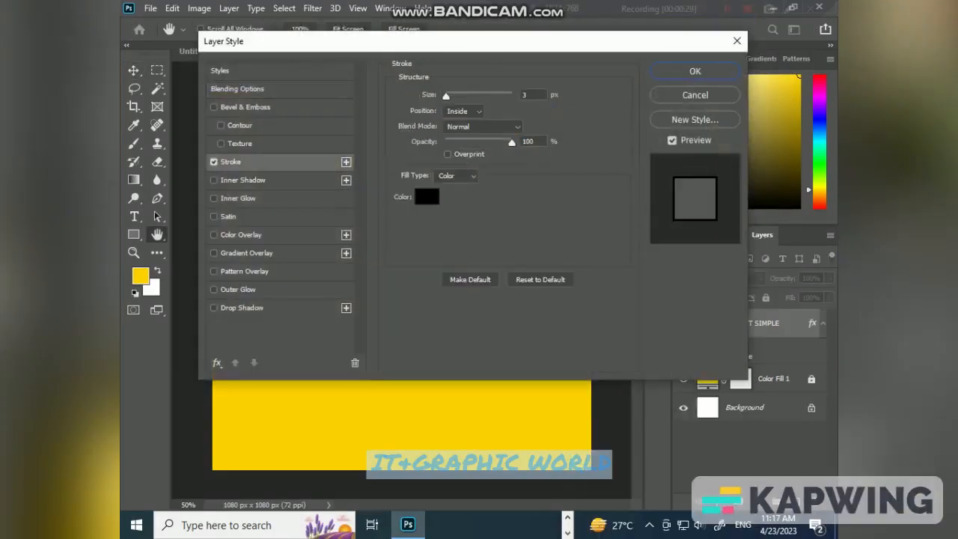
click(695, 71)
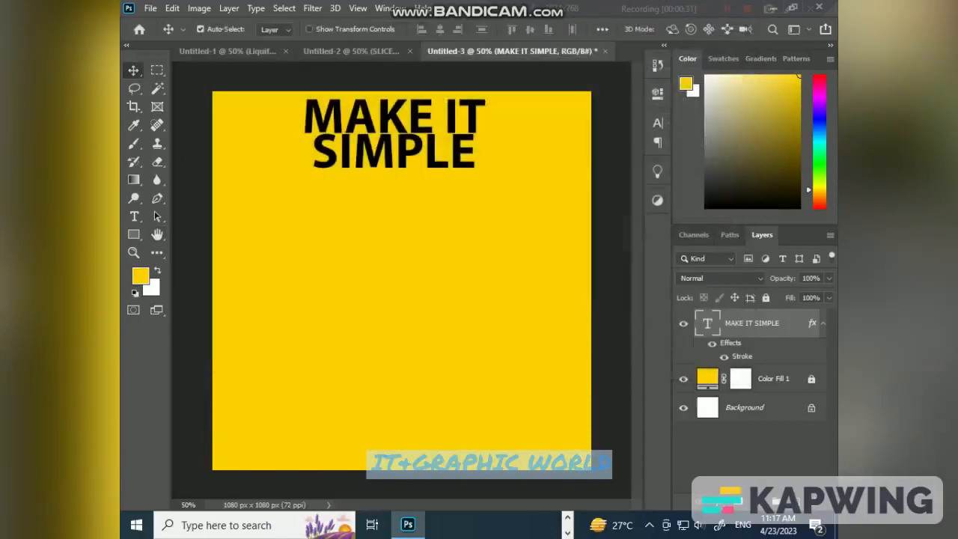
- Stack three copies of MAKE IT SIMPLE below the original and set the fill of all four text layers to 0%
drag(397, 131, 418, 357)
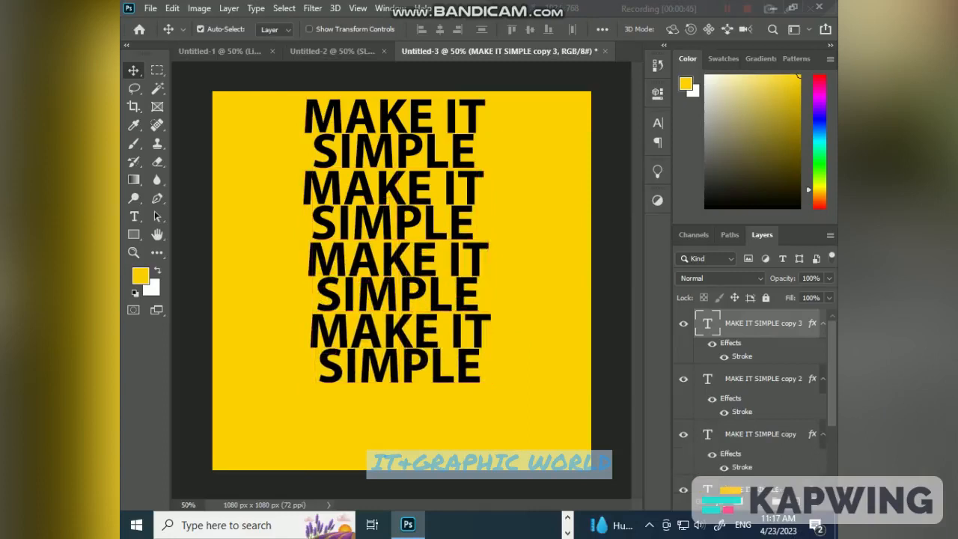
scroll(752, 389, down, 3)
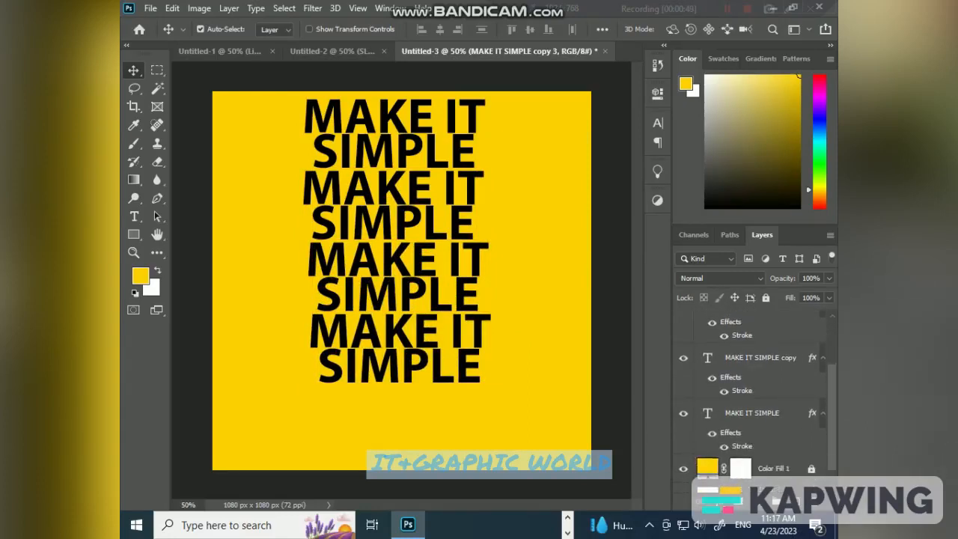
shift+click(752, 413)
click(830, 298)
drag(831, 315, 763, 315)
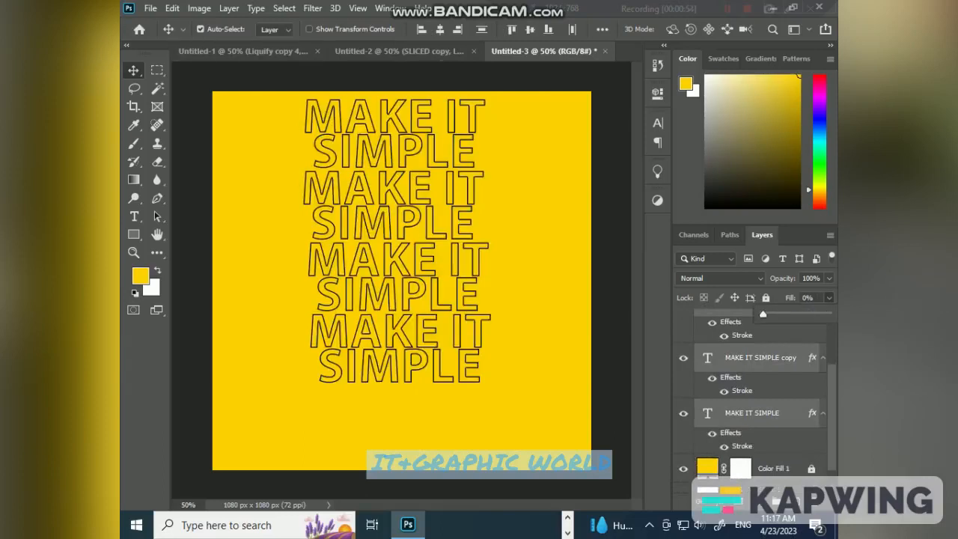
- Scale the four text layers together to 115.83% and centre them on the canvas at X 540 px, Y 517.77 px
key(ctrl+t)
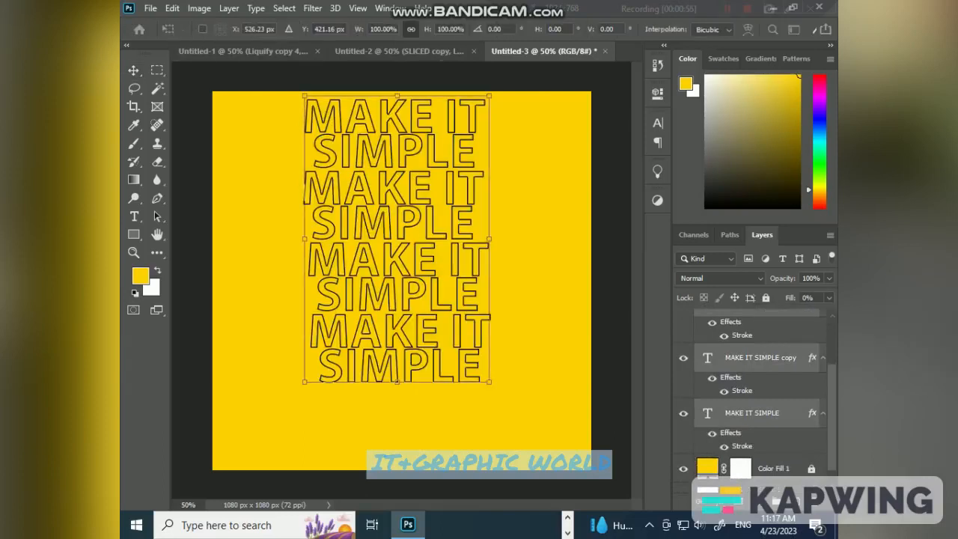
drag(489, 382, 518, 427)
drag(422, 247, 412, 259)
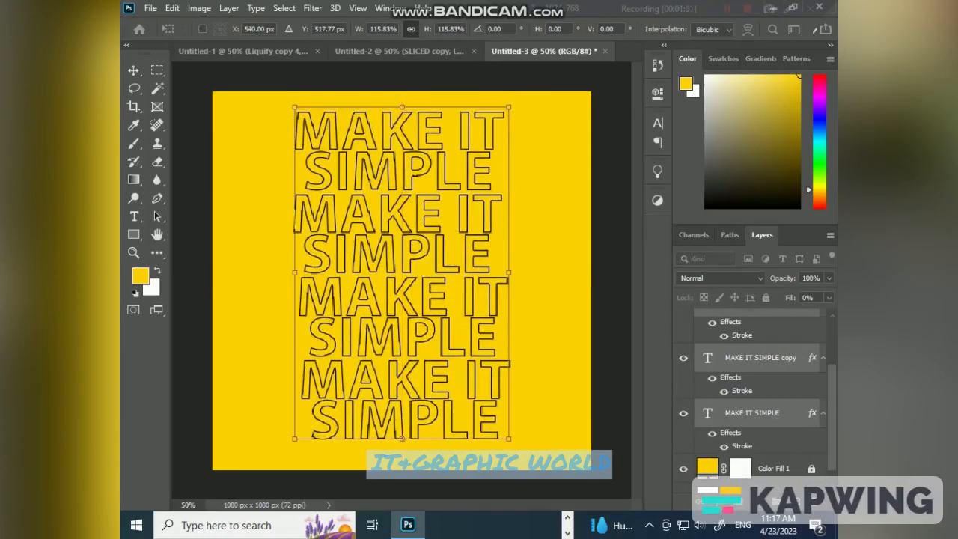
key(Return)
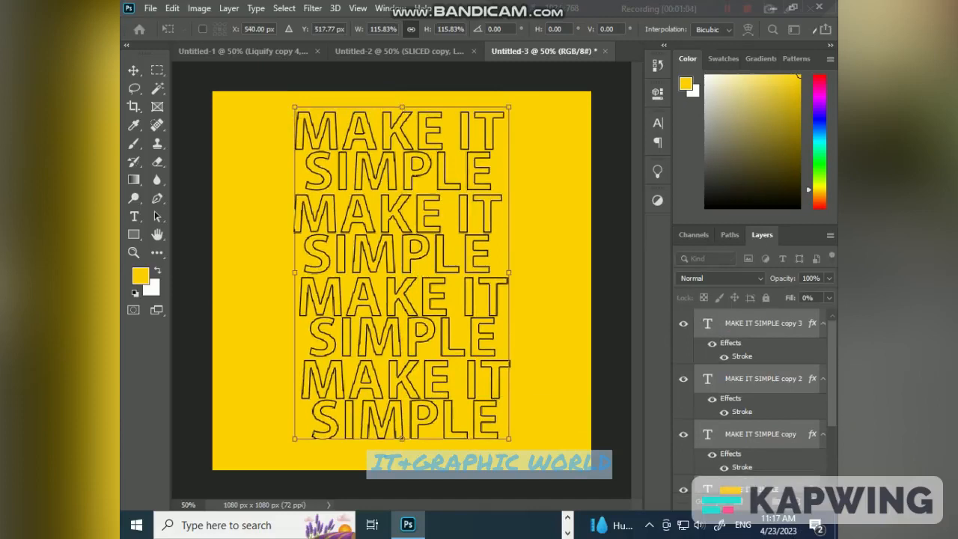
- Set the stroke size of the MAKE IT SIMPLE copy 3 layer to 4 px
double_click(741, 356)
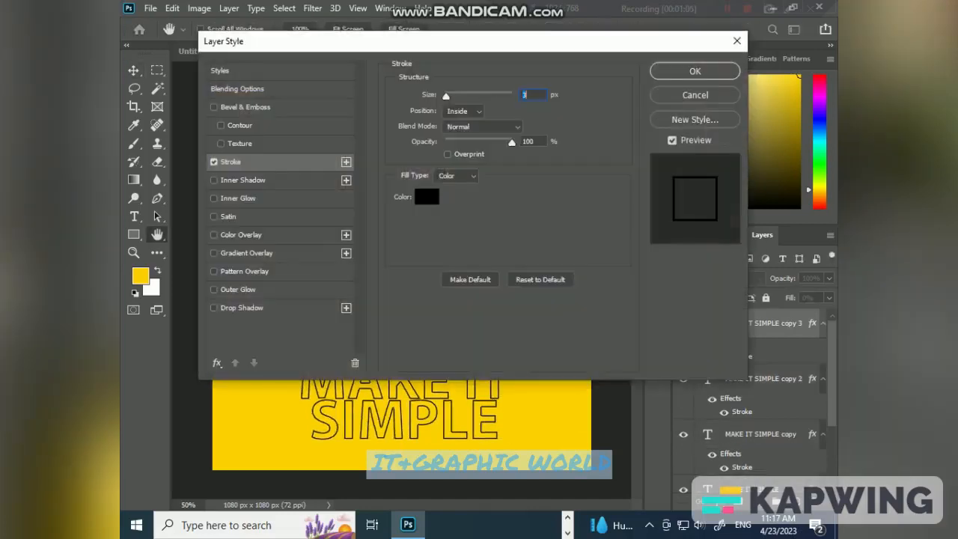
key(BackSpace)
text(4)
key(Return)
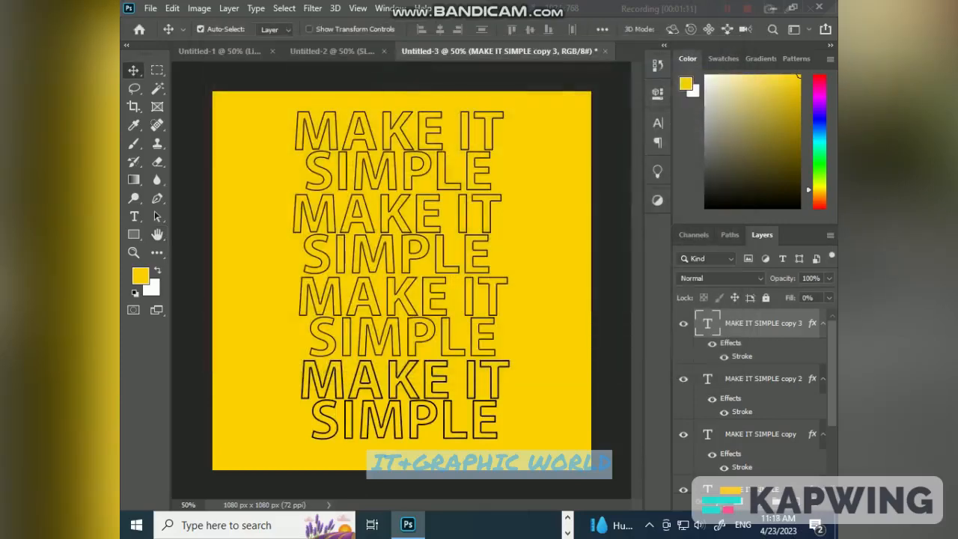
- Copy the layer style of MAKE IT SIMPLE copy 3 onto the copy 2, copy and original MAKE IT SIMPLE layers
right_click(777, 323)
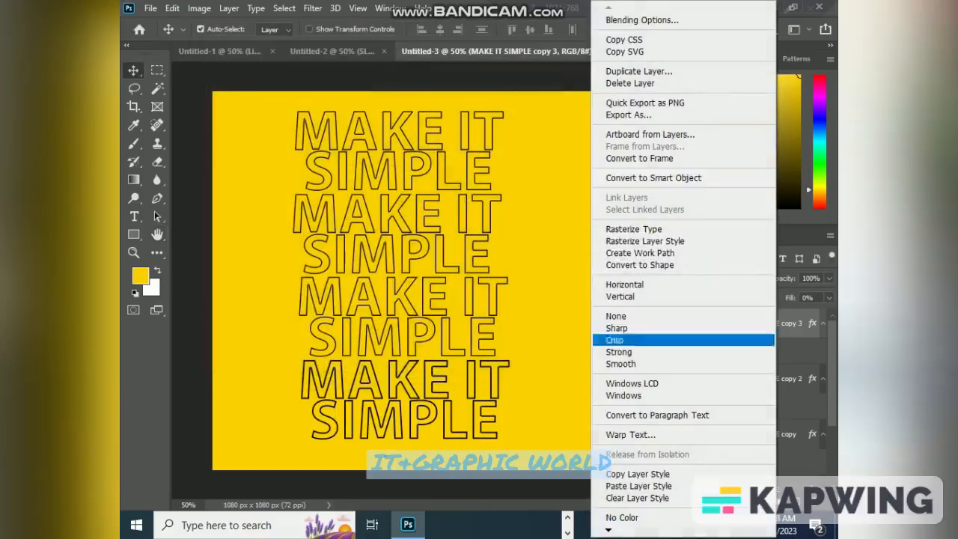
click(637, 474)
click(778, 378)
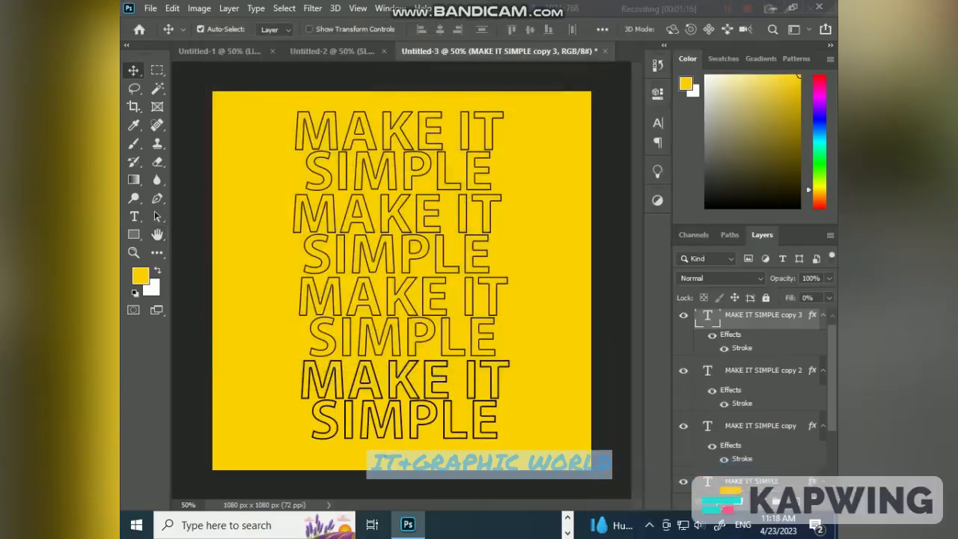
right_click(778, 370)
click(645, 486)
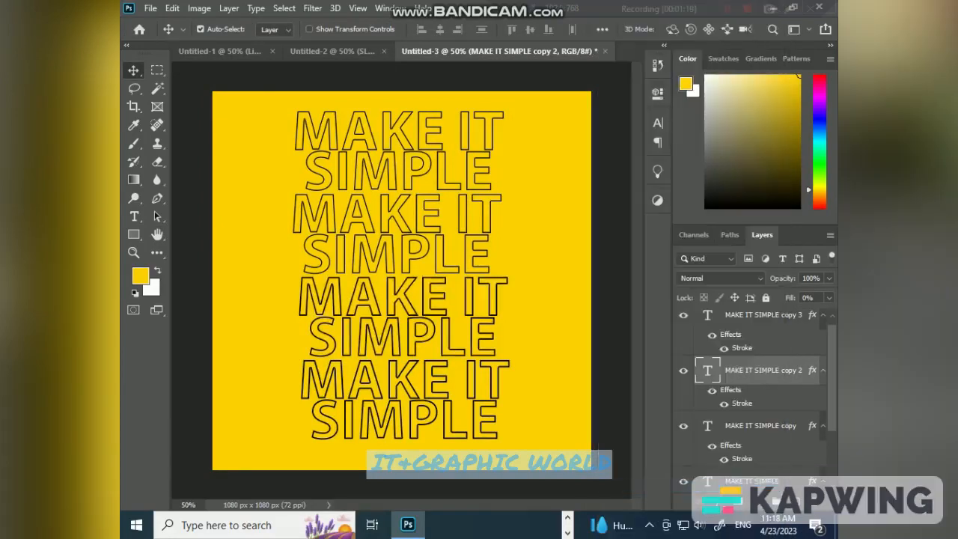
scroll(758, 397, down, 1)
right_click(771, 391)
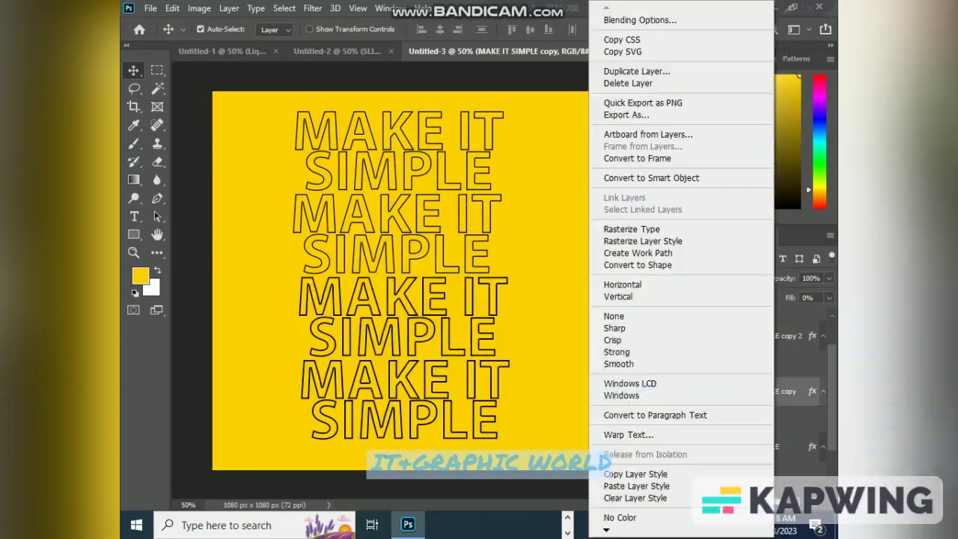
click(642, 486)
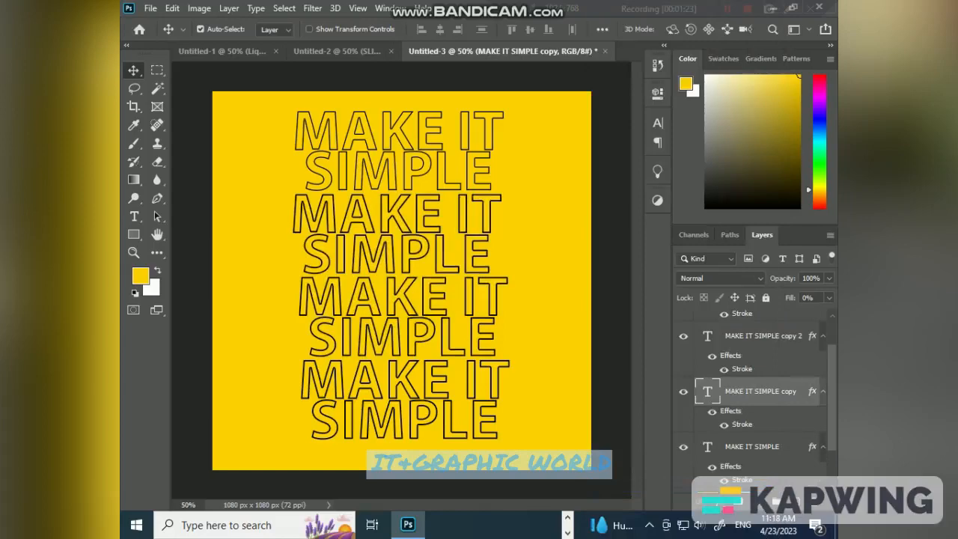
right_click(771, 446)
click(641, 486)
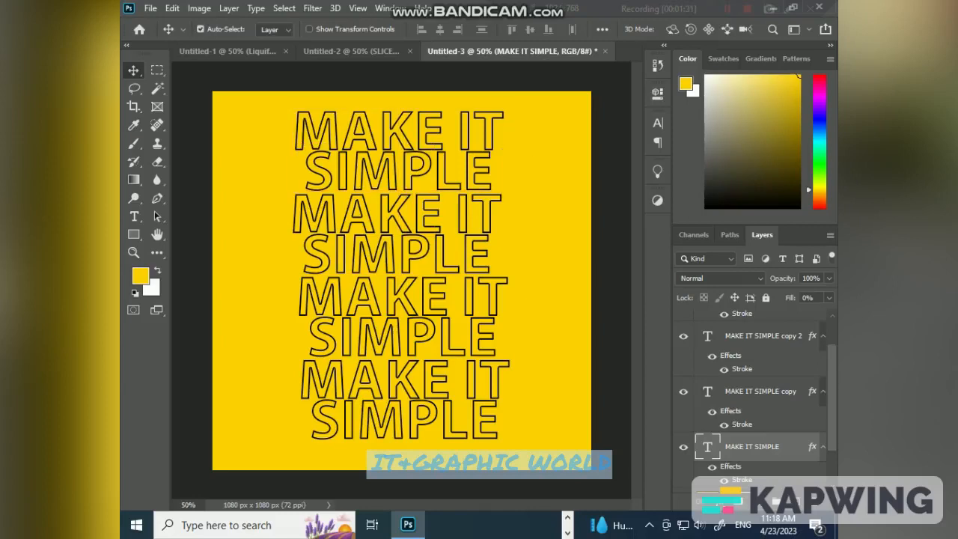
- Convert the four MAKE IT SIMPLE text layers together into one smart object
scroll(752, 396, up, 2)
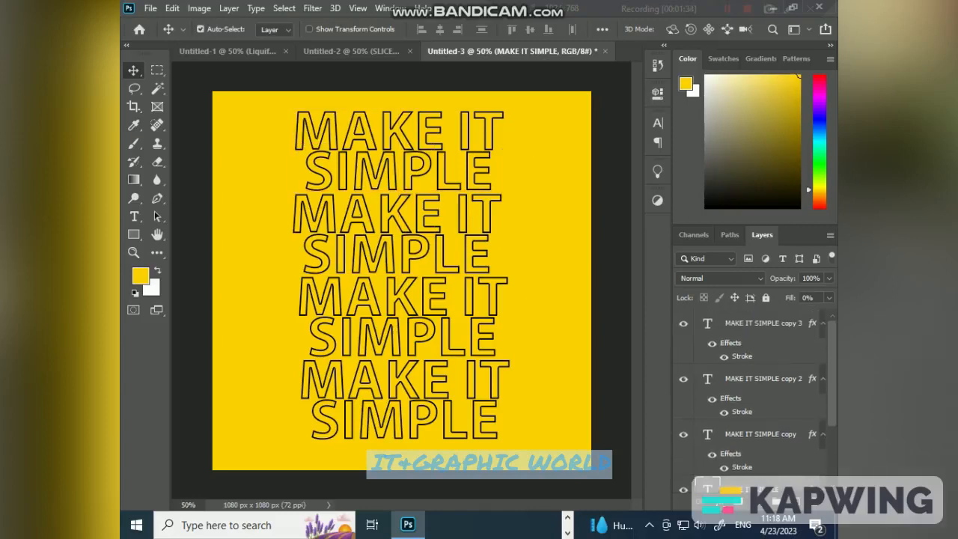
shift+click(749, 324)
right_click(735, 323)
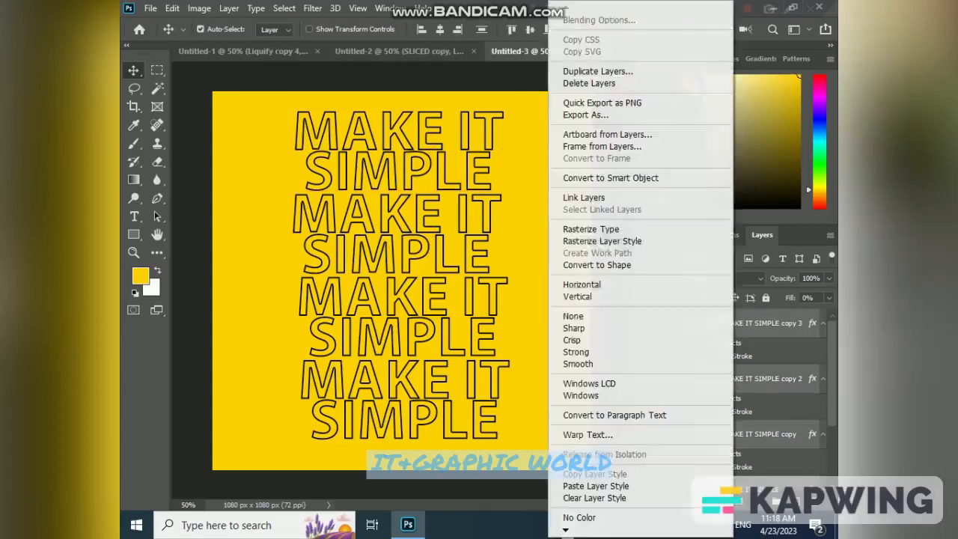
click(621, 178)
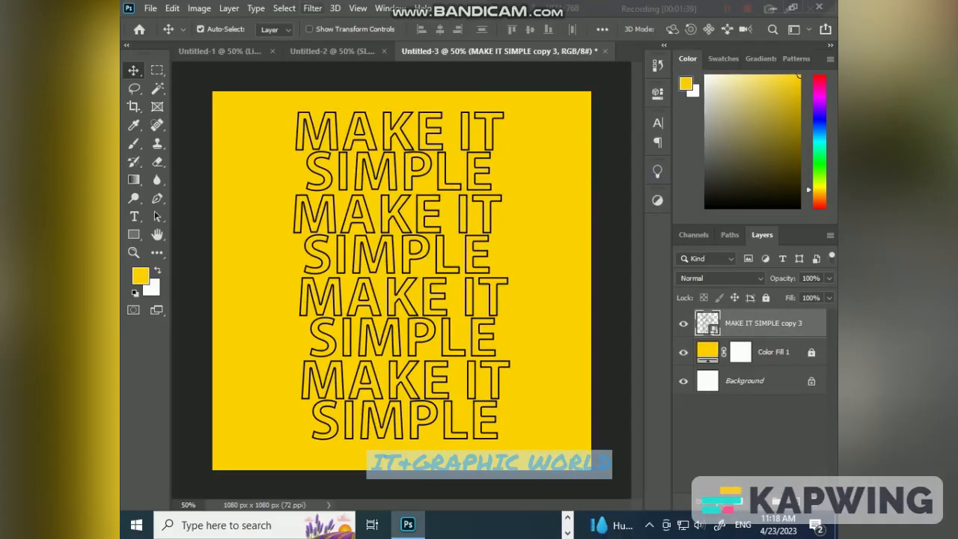
- Apply a Twirl distortion with an angle of 36° to the MAKE IT SIMPLE smart object
click(313, 8)
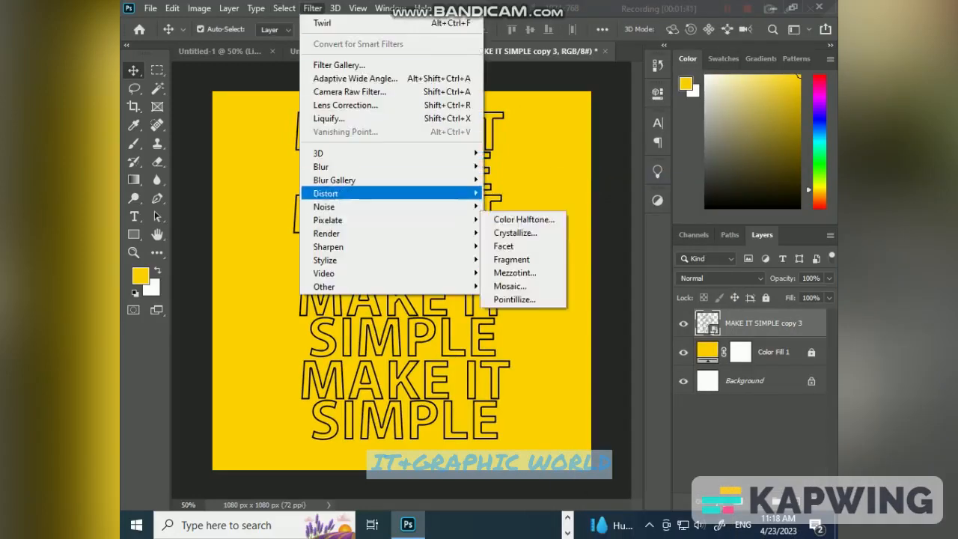
mouse_move(325, 193)
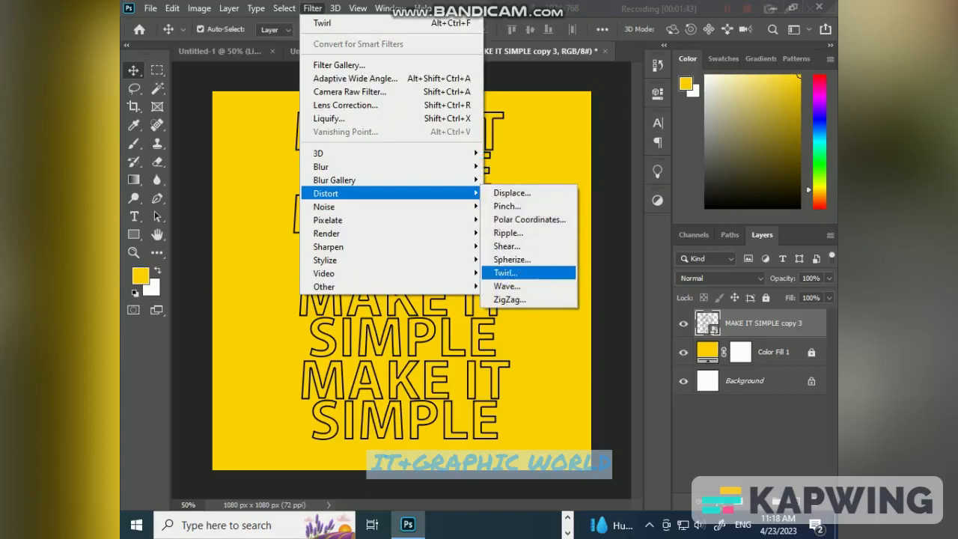
click(505, 272)
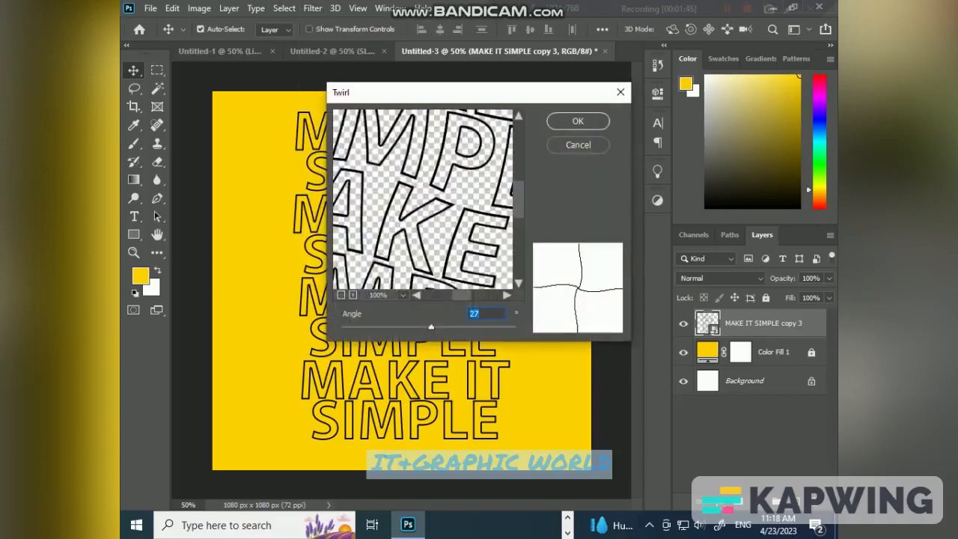
key(Up)
key(Up)
key(Up)
key(Up)
key(Up)
key(Up)
key(Up)
key(Up)
key(Up)
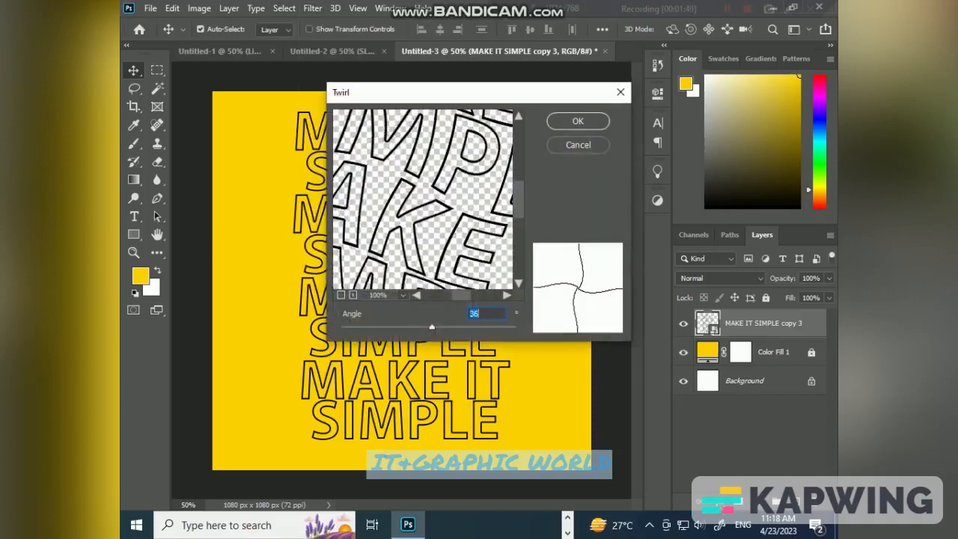
key(Return)
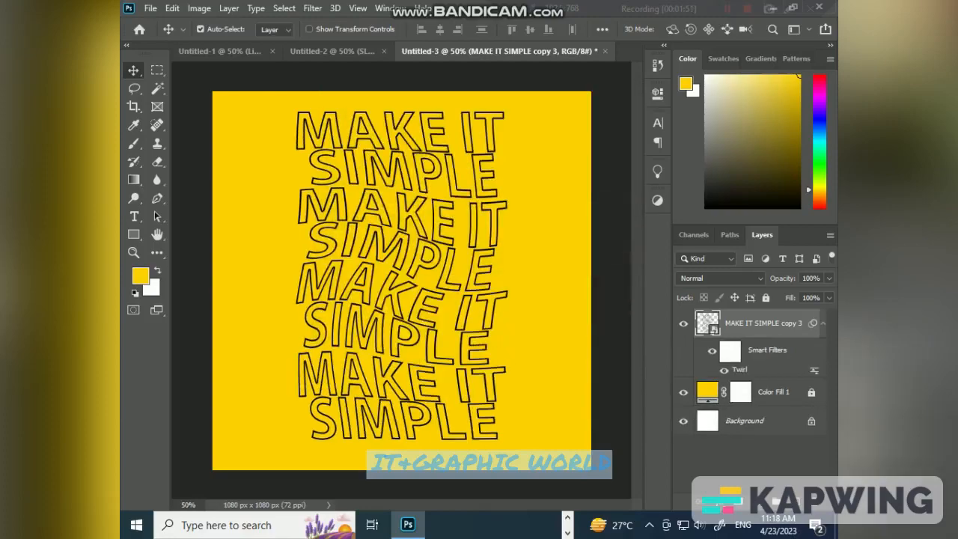